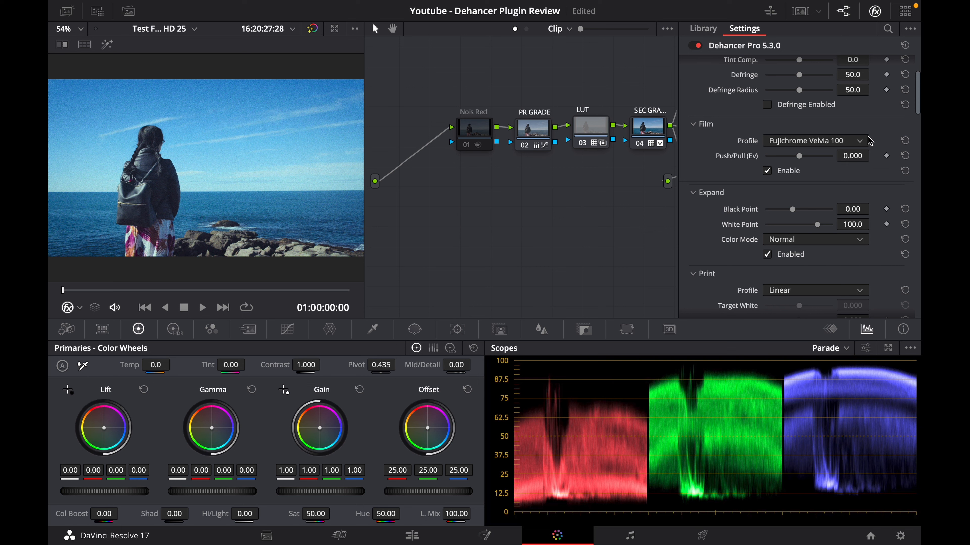
Try the Fujichrome Velvia 50 and Kodak Plus-X Pan 125 (Exp. 1979) film profiles, previewing the second one full screen.
left_click(830, 236)
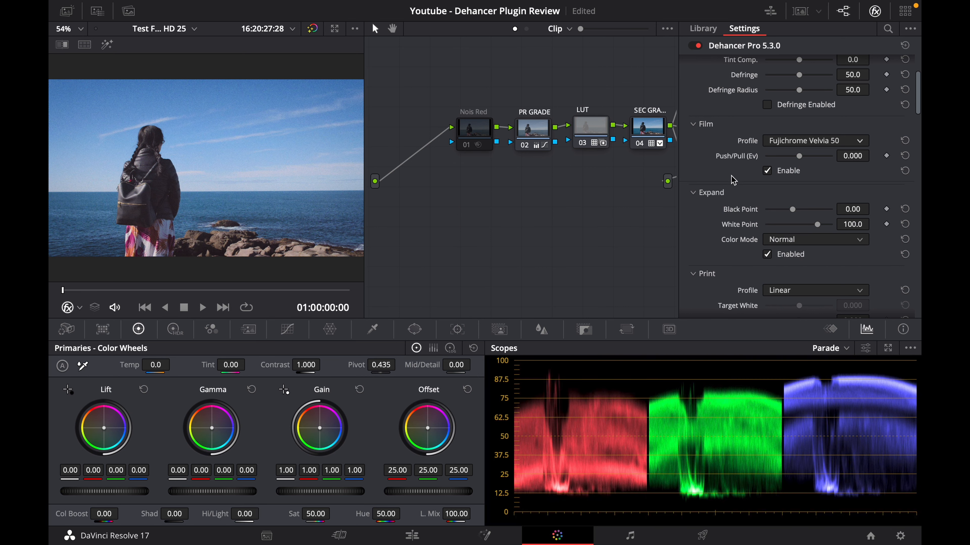
left_click(867, 143)
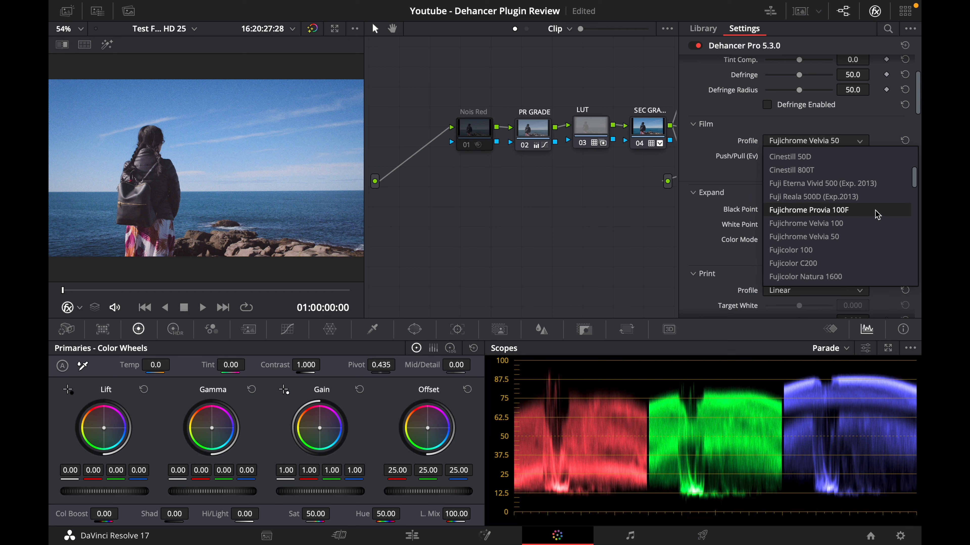
left_click_drag(913, 176, 912, 213)
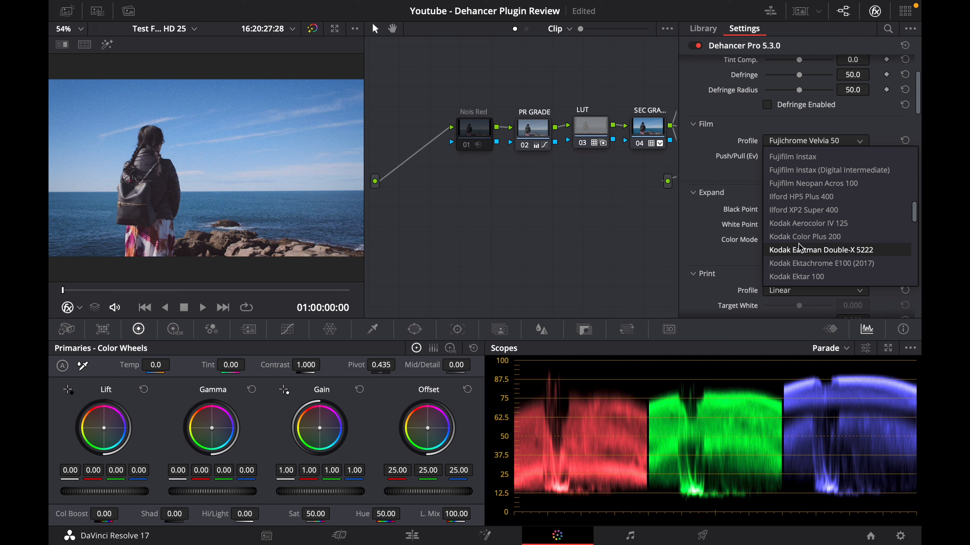
scroll(816, 230, "down", 3)
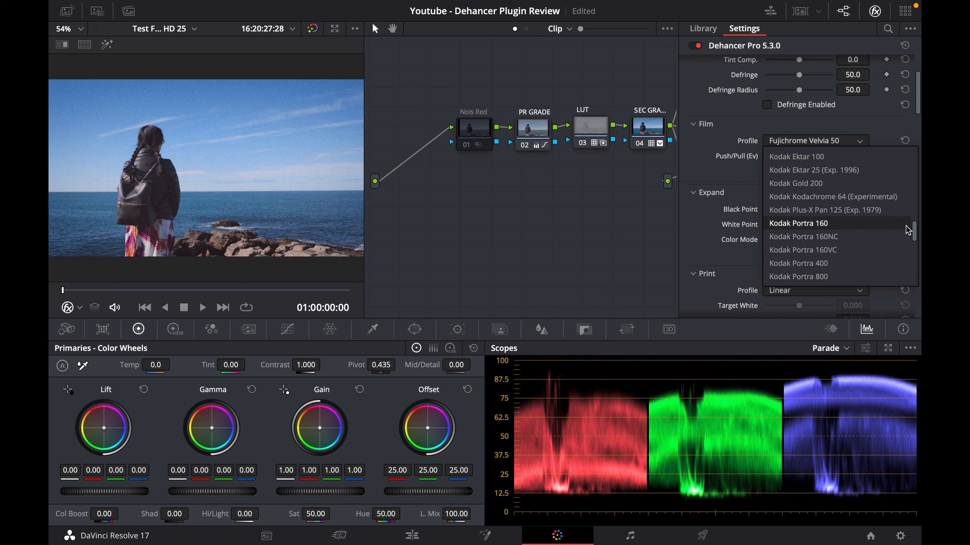
scroll(915, 231, "down", 2)
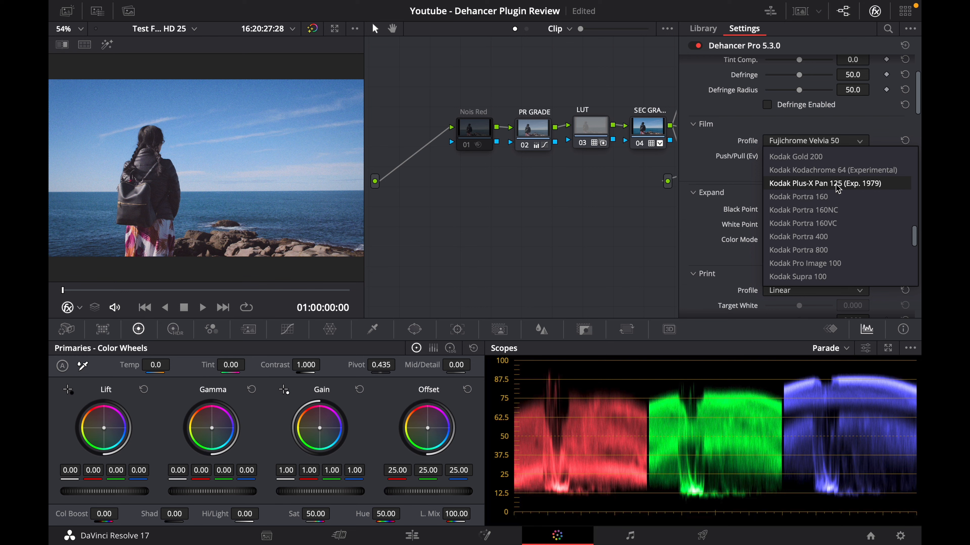
left_click(831, 185)
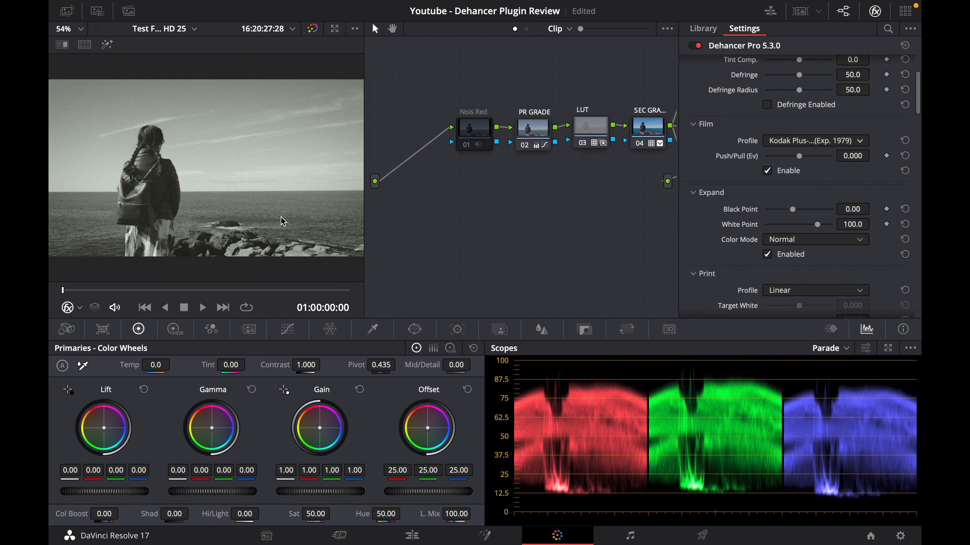
key("super+f")
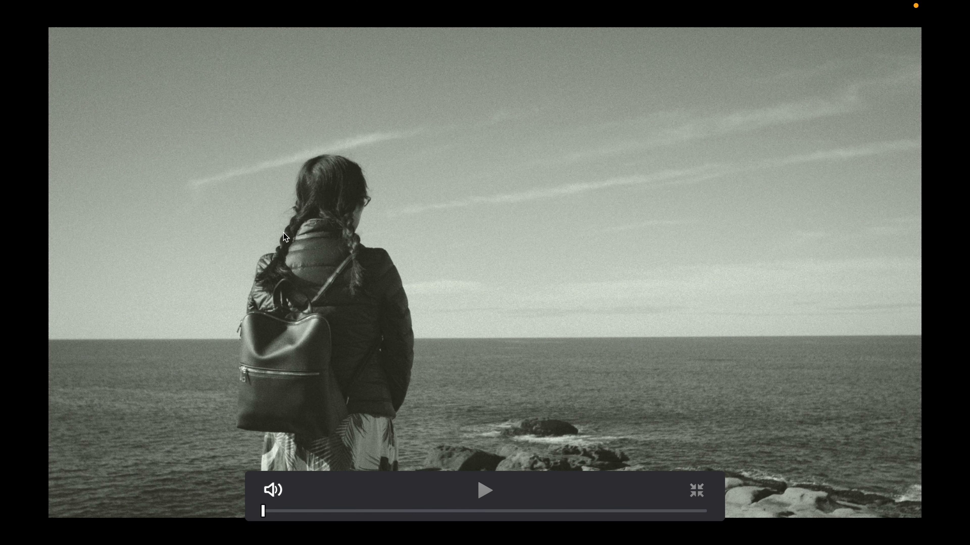
key("super+f")
Try the Kodak Vision3 250D film profile on the clip.
left_click(864, 144)
scroll(857, 229, "down", 6)
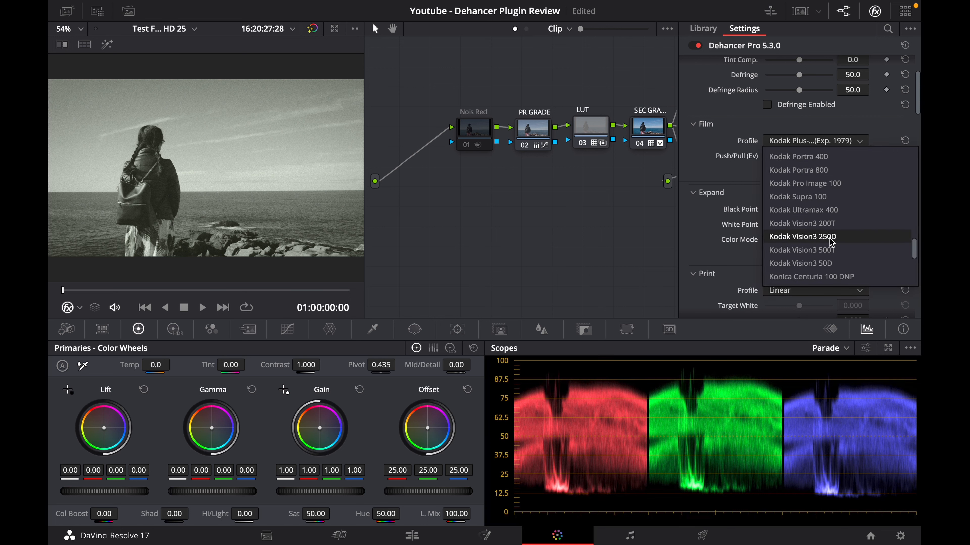
left_click(831, 240)
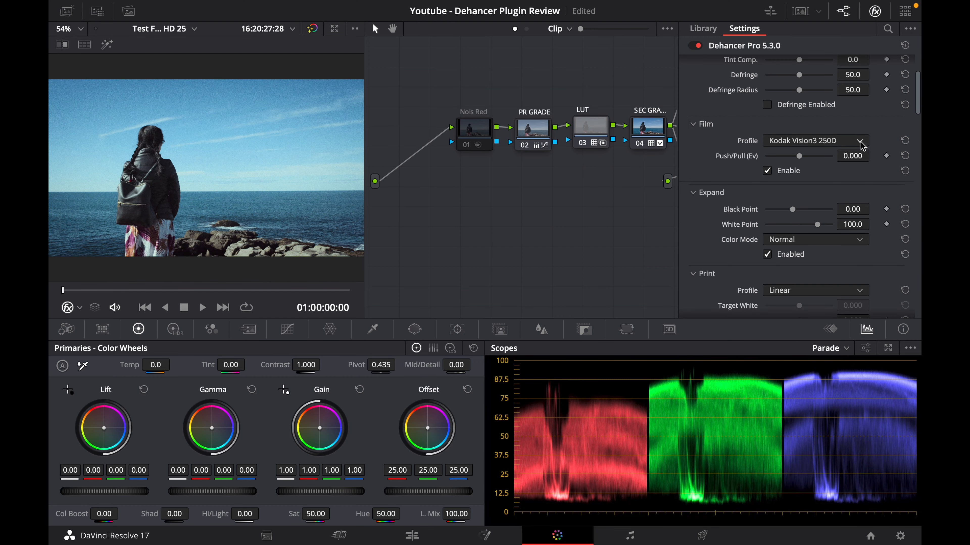
Set the film profile to Fujichrome Velvia 100 and preview the clip full screen.
left_click(860, 142)
left_click_drag(916, 252, 902, 178)
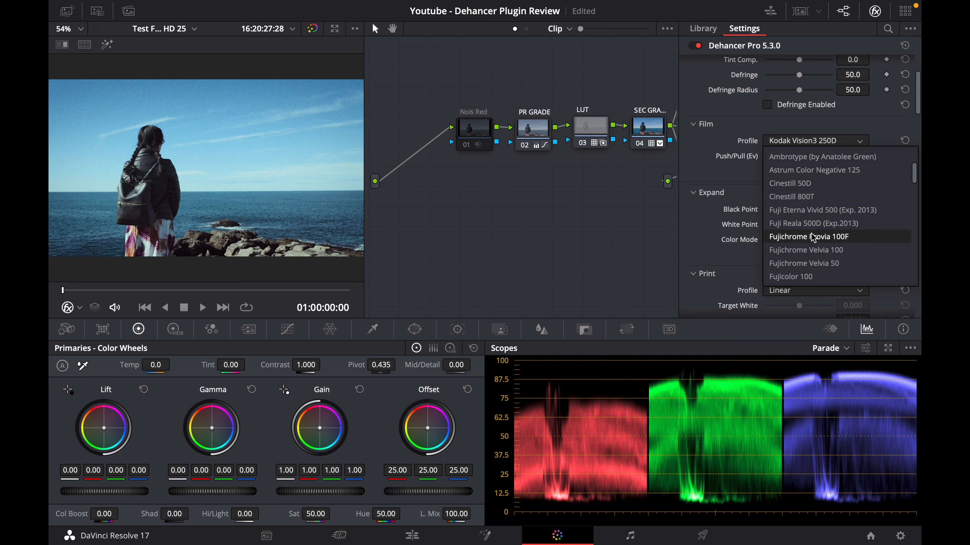
left_click(823, 251)
key("super+f")
key("super+f")
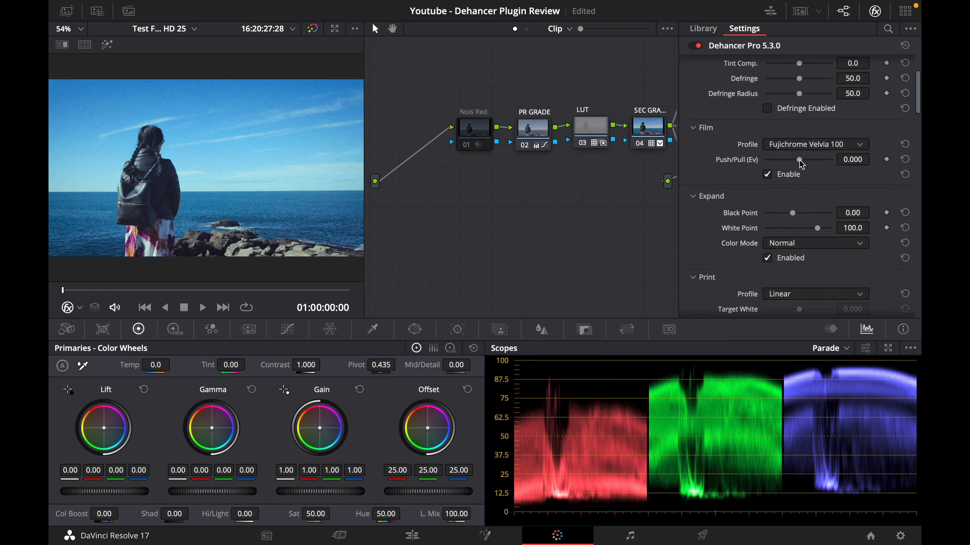
Try a Push/Pull adjustment for the film profile, reset it, and switch the Film section off and on again.
left_click_drag(800, 163, 801, 160)
left_click(905, 160)
left_click(770, 178)
left_click(769, 178)
Try lower and higher black points in the Expand section and settle on -0.73.
left_click_drag(917, 92, 916, 106)
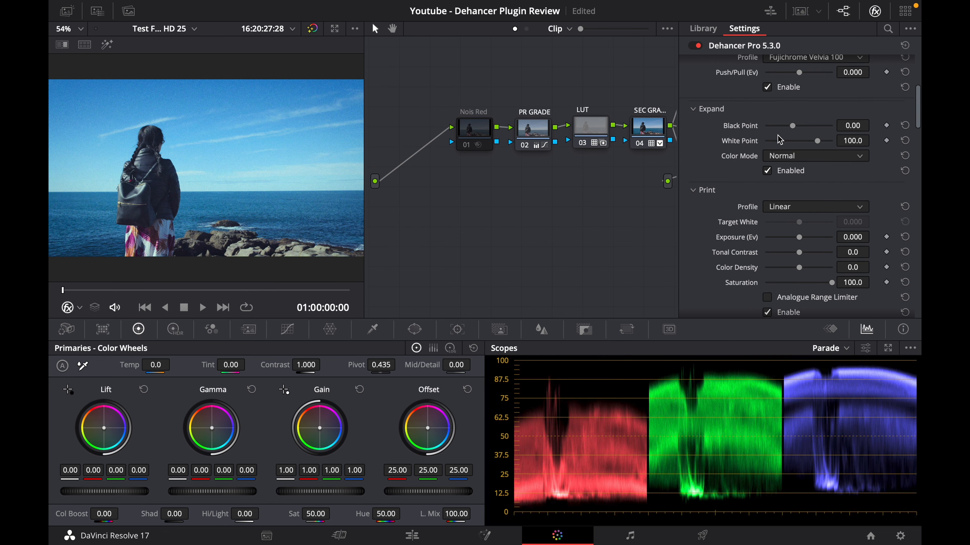
left_click_drag(795, 130, 785, 127)
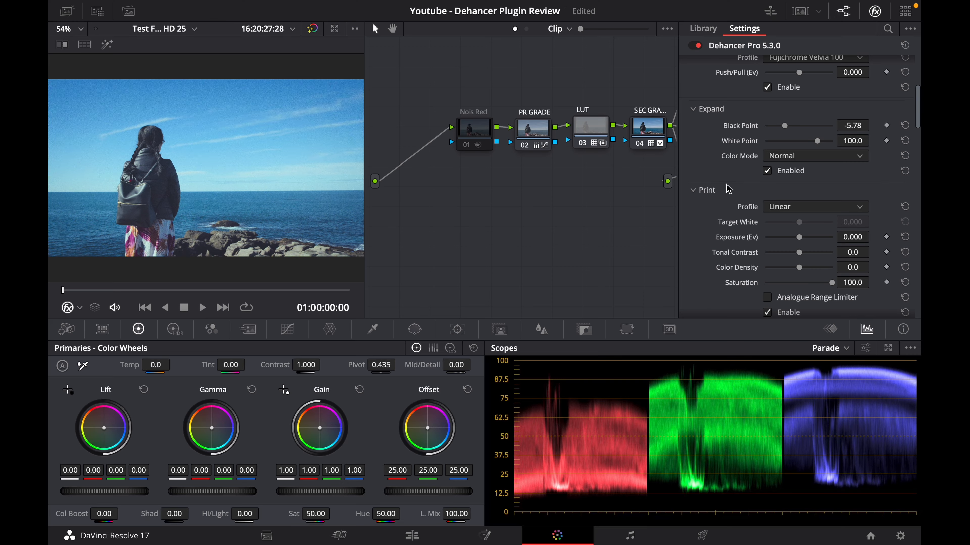
left_click_drag(788, 127, 797, 126)
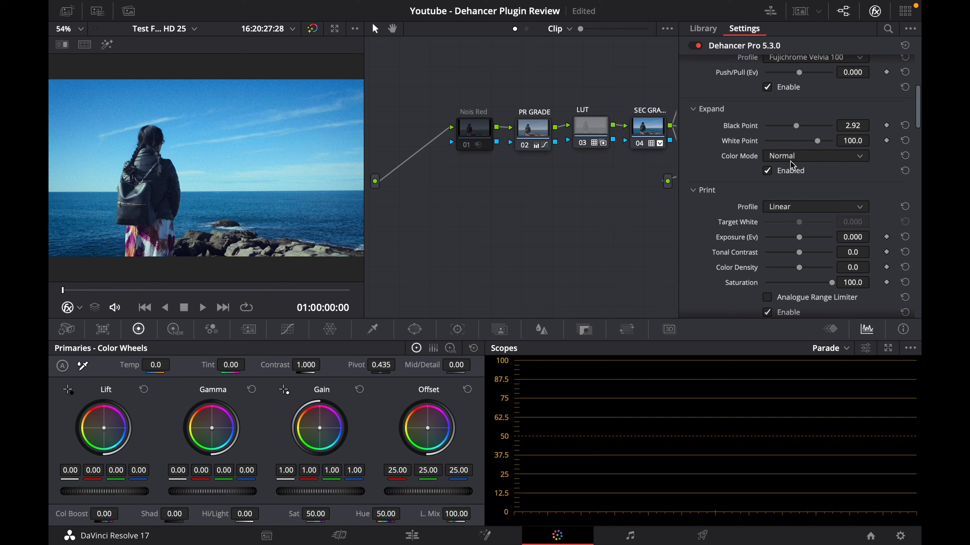
left_click_drag(797, 127, 793, 128)
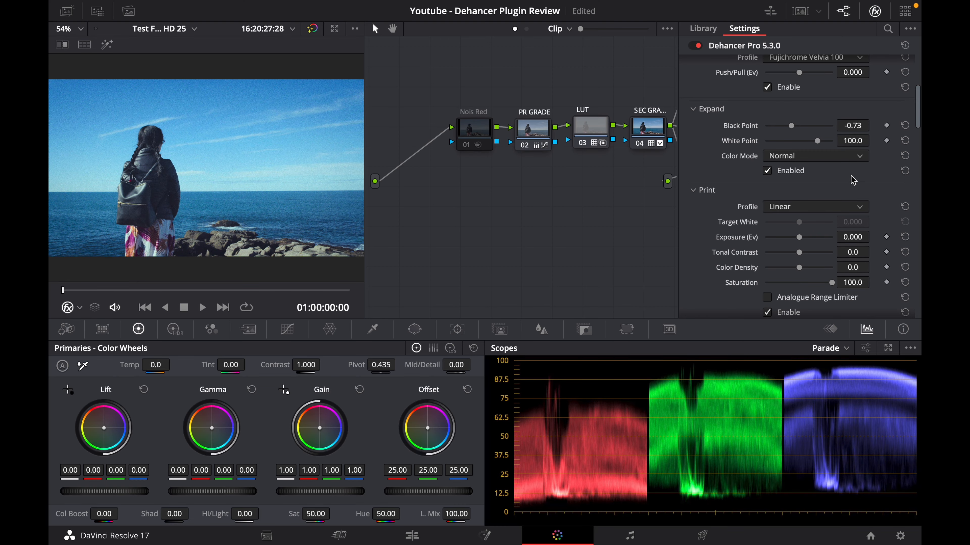
Try a lower Expand white point, reset it to its default, and check the available color modes.
left_click_drag(818, 145, 815, 141)
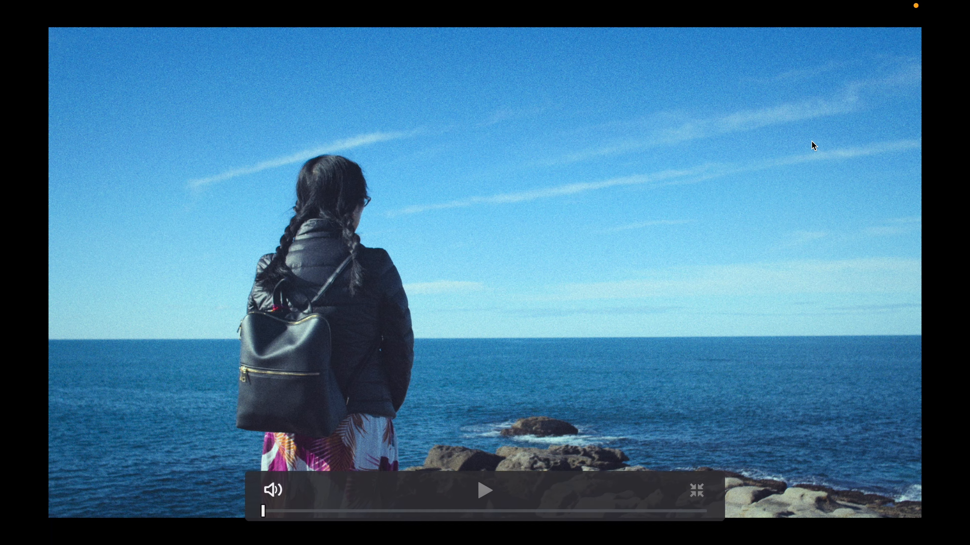
key("Escape")
left_click(903, 141)
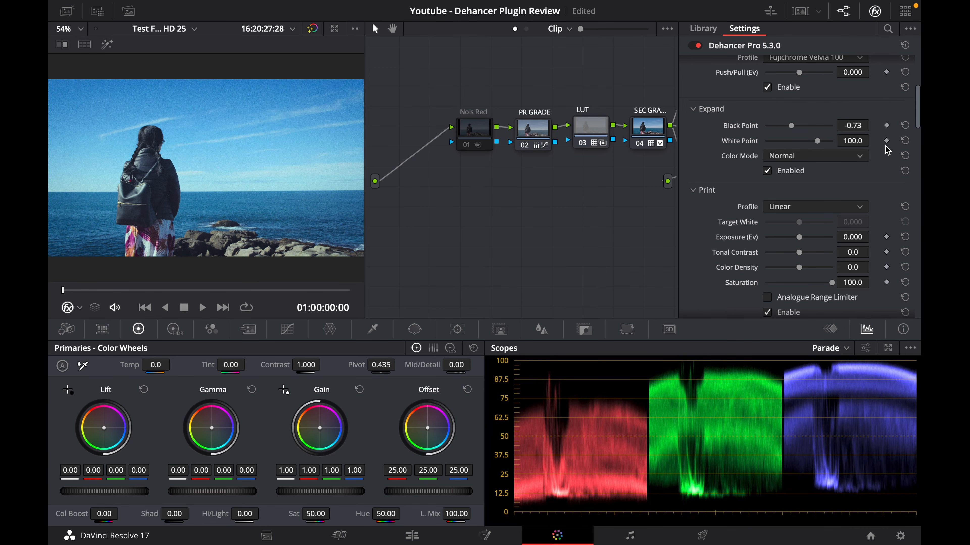
left_click(859, 159)
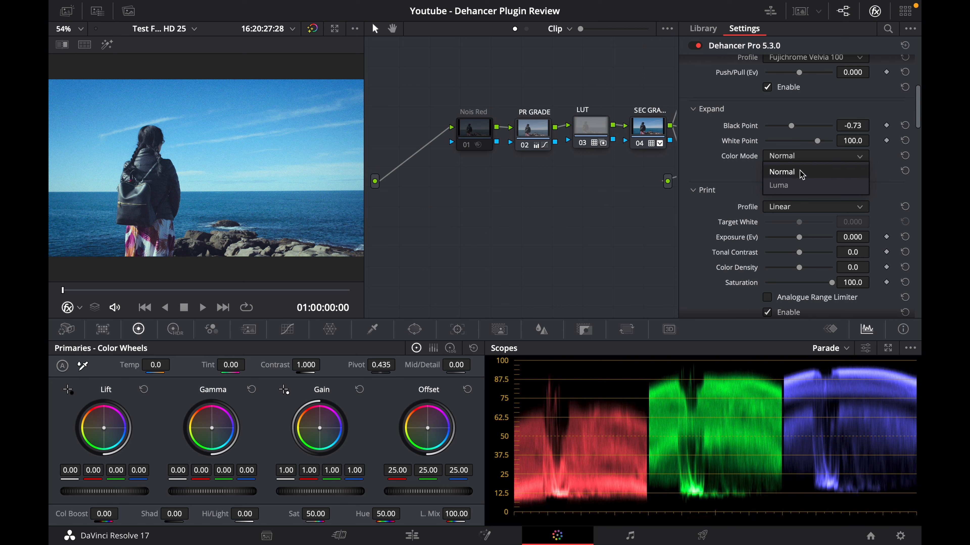
left_click(750, 179)
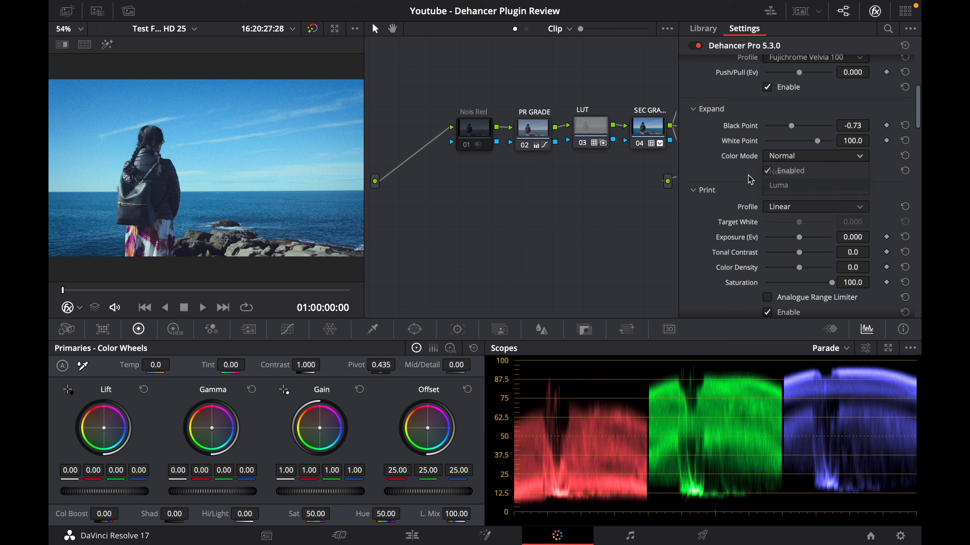
Try the Cineon Film Log print profile and preview the clip full screen.
left_click_drag(917, 117, 915, 131)
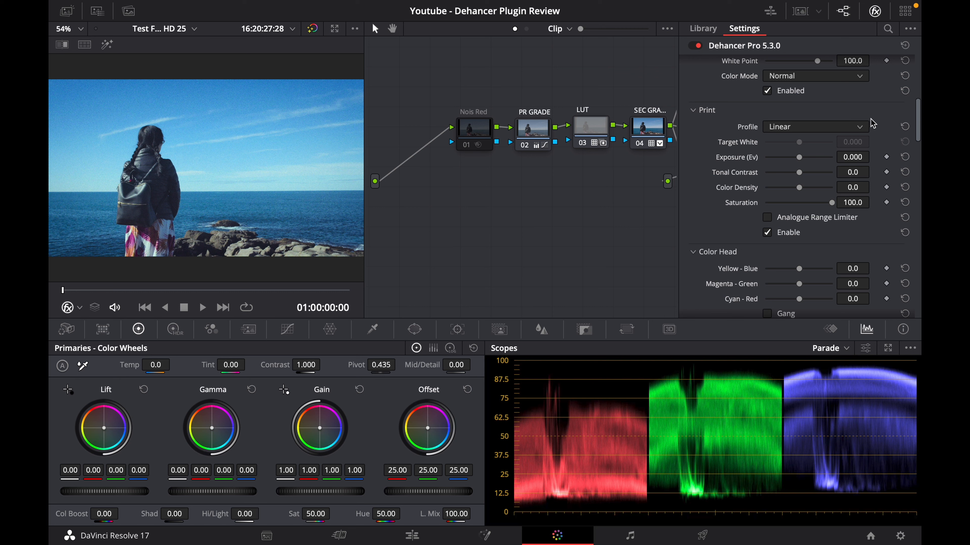
left_click(855, 128)
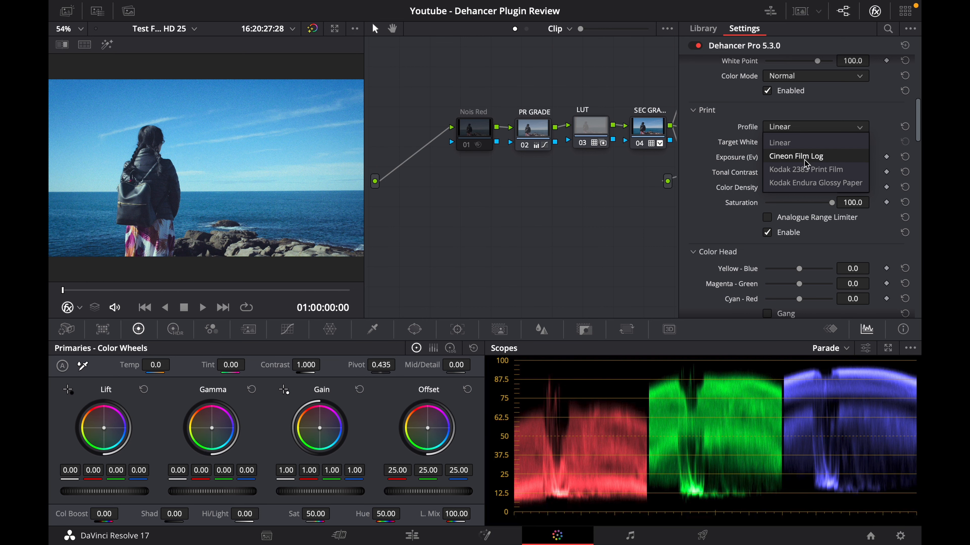
left_click(814, 160)
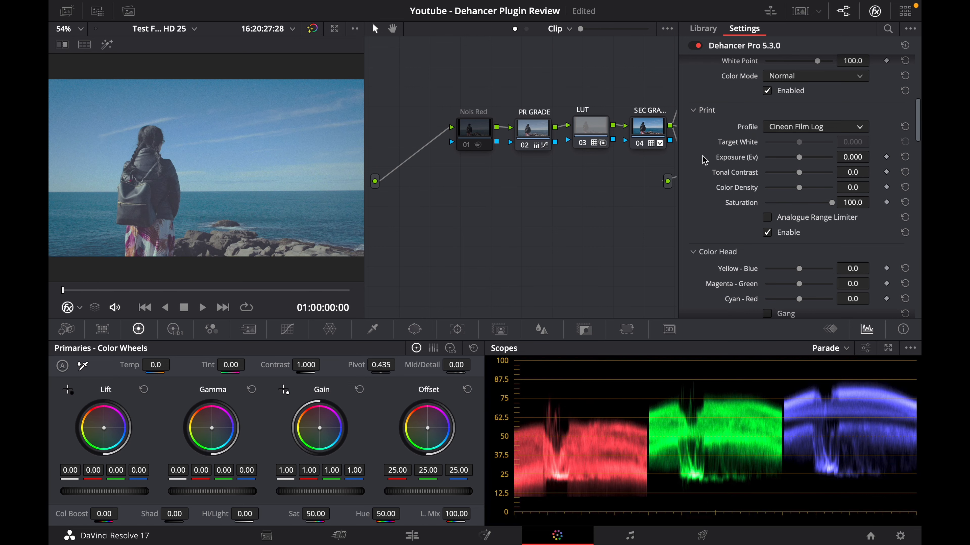
key("super+f")
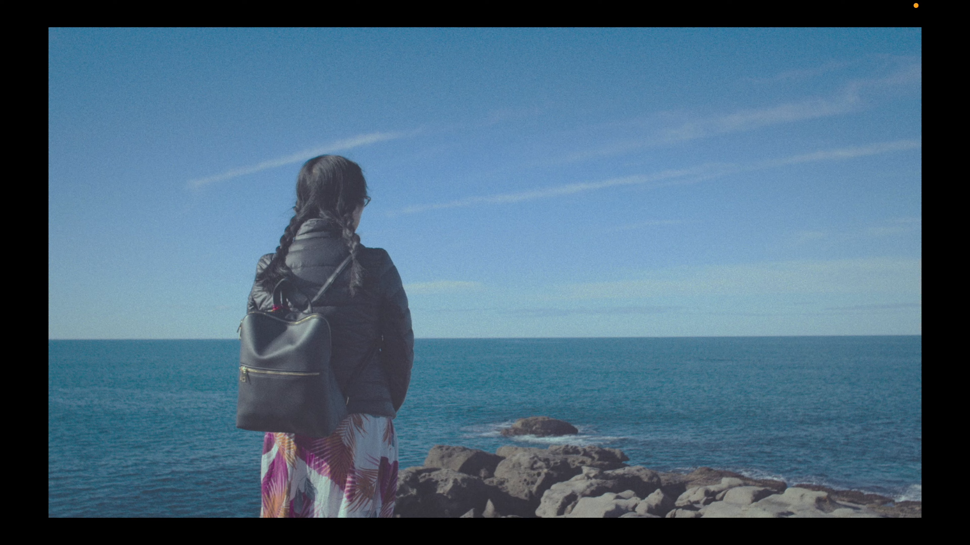
key("super+f")
Try the Kodak 2383 Print Film and Kodak Endura Glossy Paper print profiles and compare the latter with Linear full screen.
left_click(860, 130)
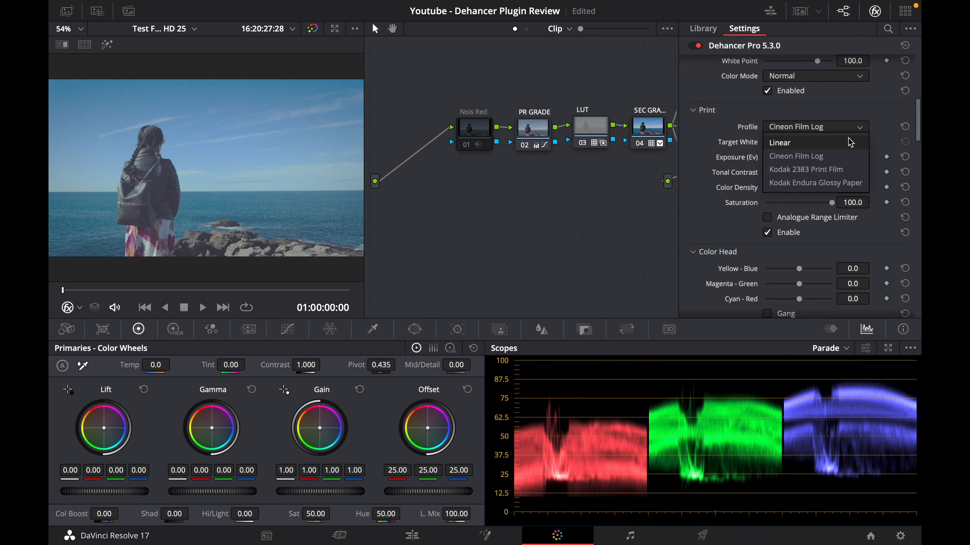
left_click(810, 170)
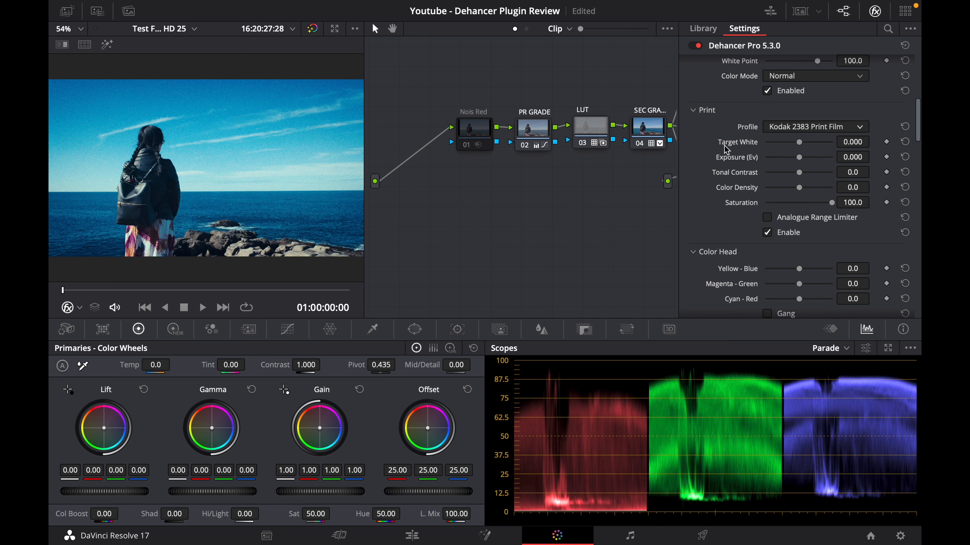
left_click(861, 132)
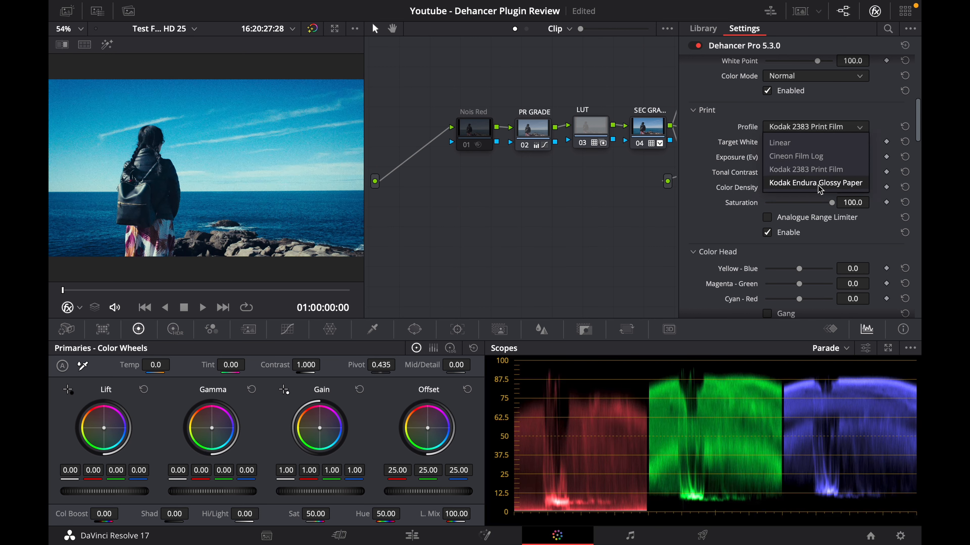
left_click(810, 187)
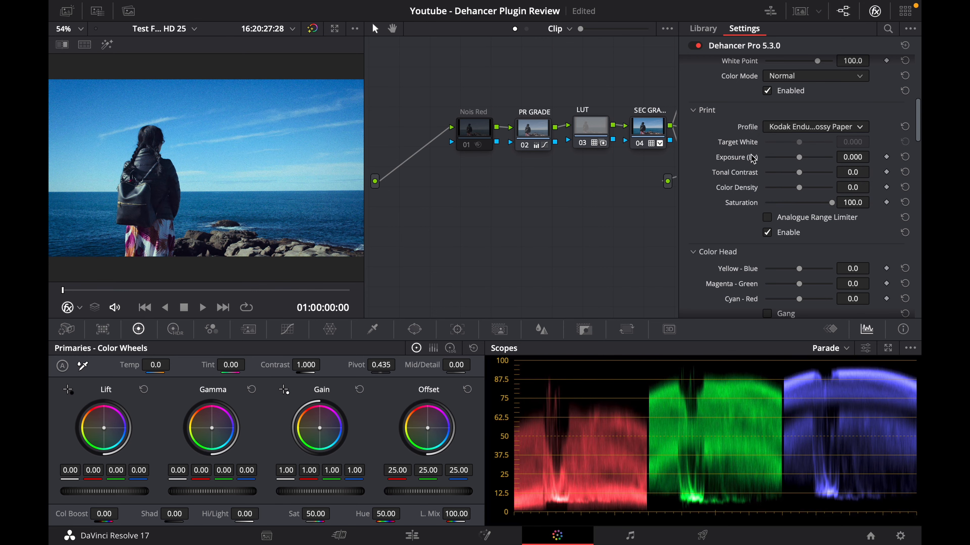
key("super+f")
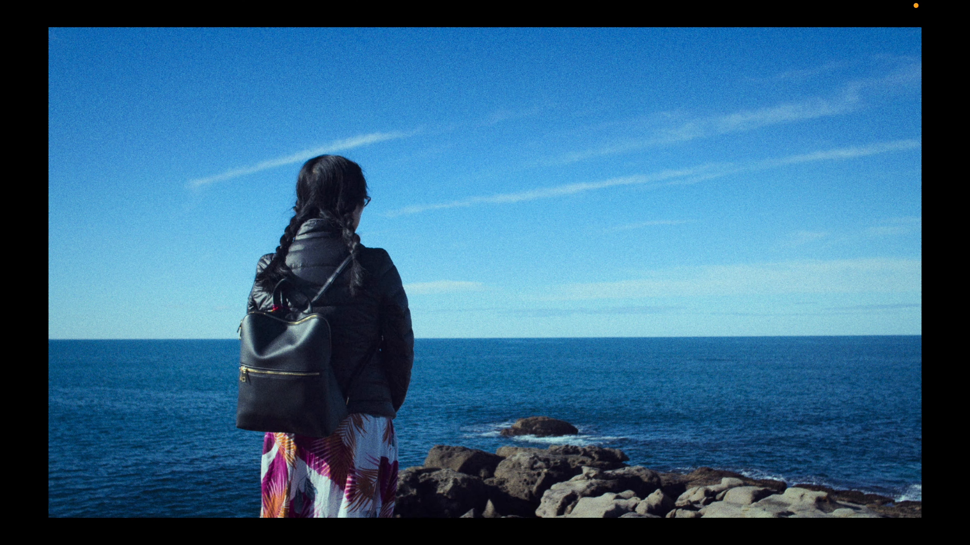
key("super+f")
key("super+f")
key("super+f")
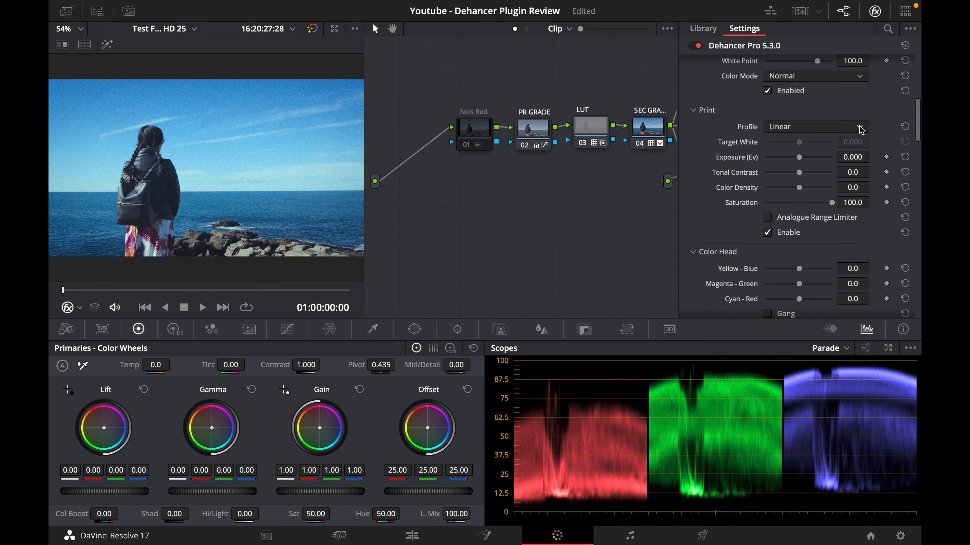
Apply the Kodak Endura Glossy Paper print profile again, preview it full screen, and return the profile to Linear.
left_click(860, 128)
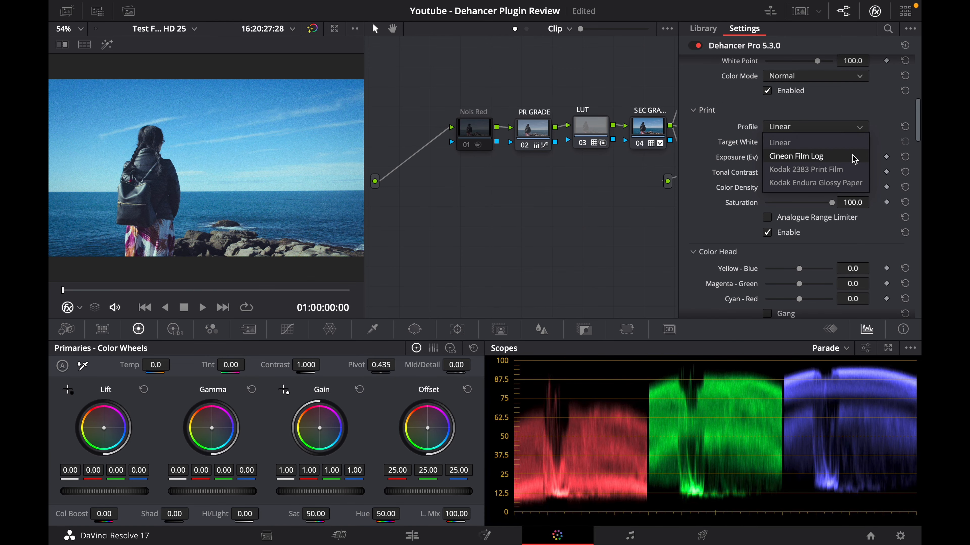
left_click(822, 183)
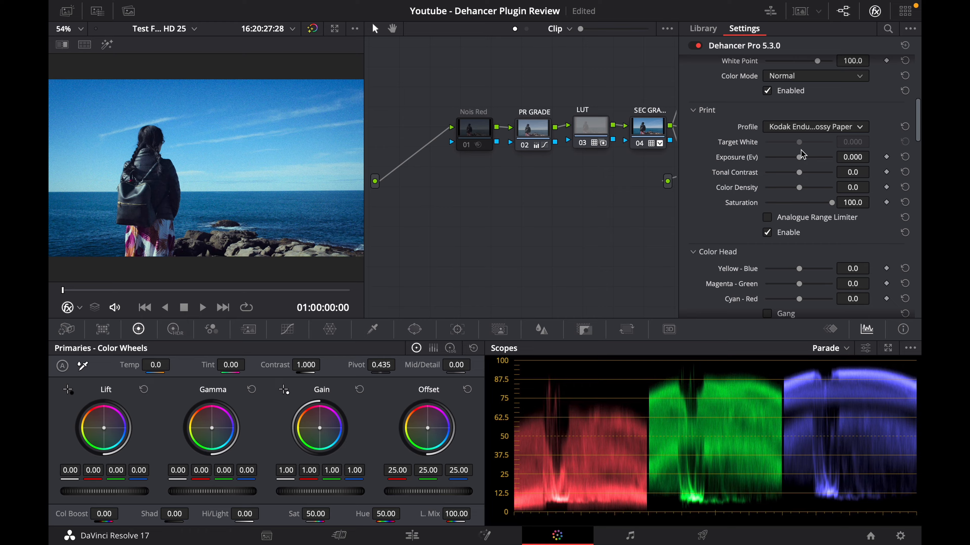
key("super+f")
key("super+f")
left_click(866, 127)
left_click(805, 144)
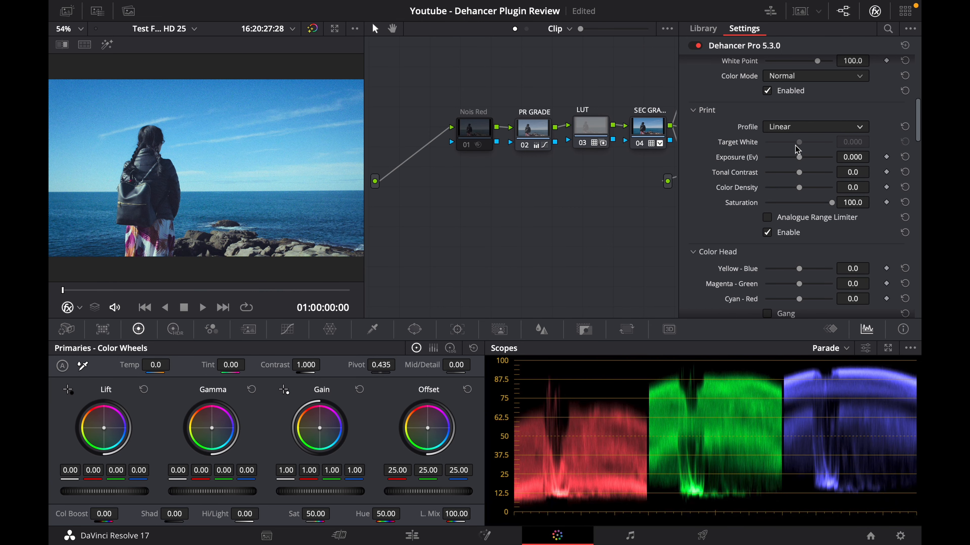
Adjust the Print settings to exposure 0.027, tonal contrast 1.4 and saturation 92.7.
left_click_drag(799, 158, 800, 162)
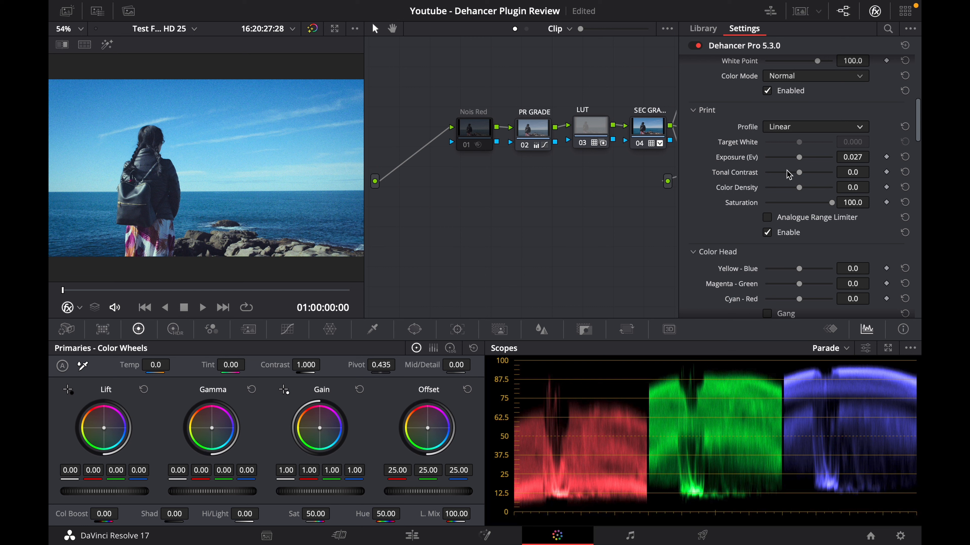
left_click_drag(800, 172, 828, 156)
scroll(836, 151, "down", 2)
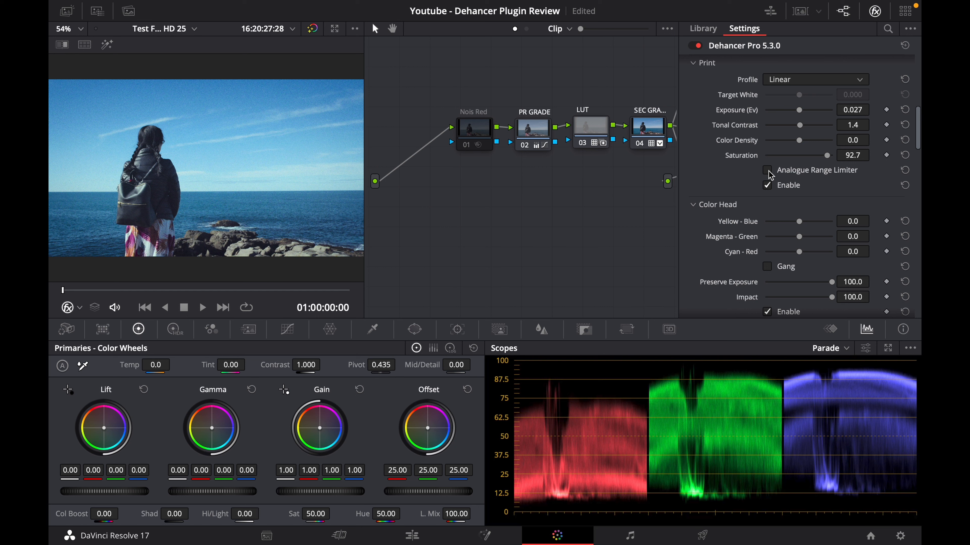
Switch the print's Analogue Range Limiter on and off again to compare, and bring the Color Head settings into view.
left_click(770, 171)
left_click(769, 172)
left_click_drag(919, 113, 916, 135)
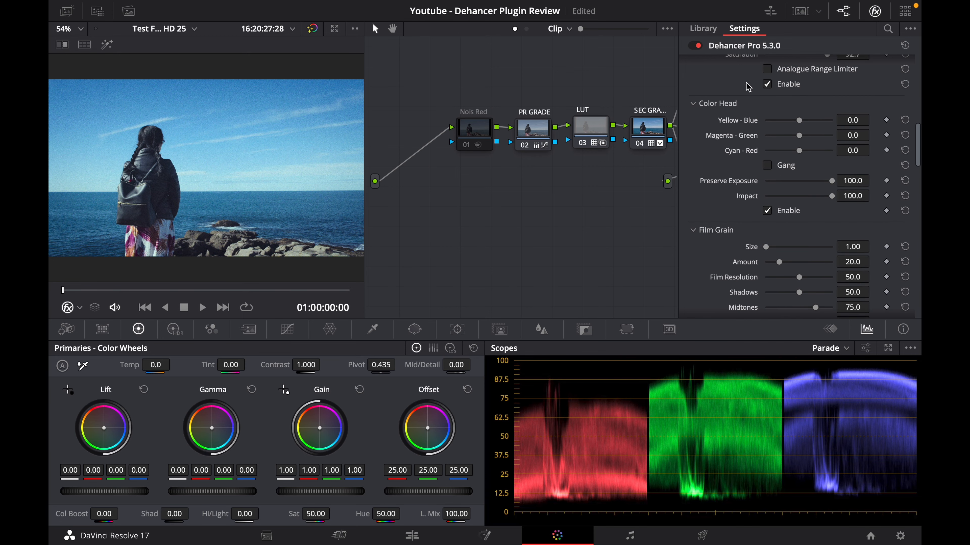
Preview the clip full screen, compare it with the Color Head's Yellow - Blue at -19.7, and set that value to -16.0.
key("super+f")
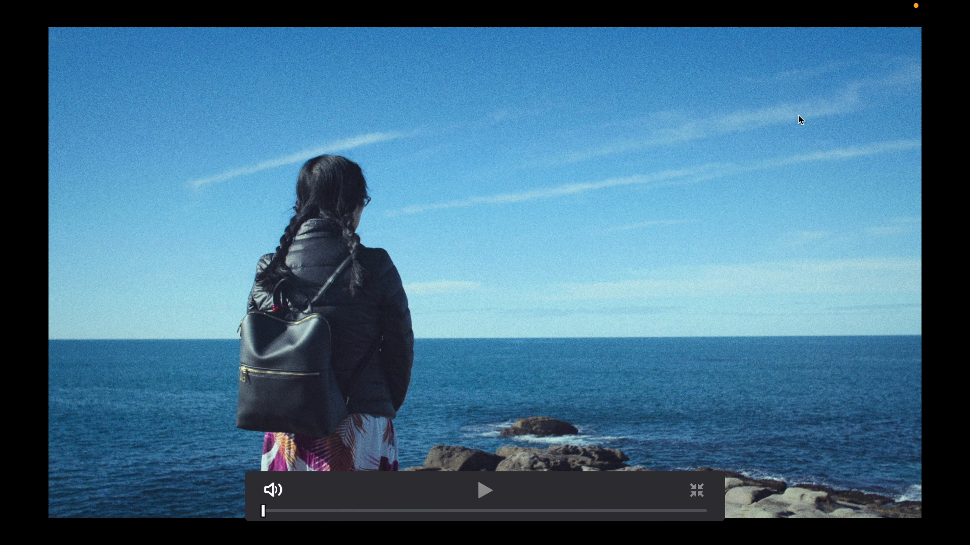
key("super+f")
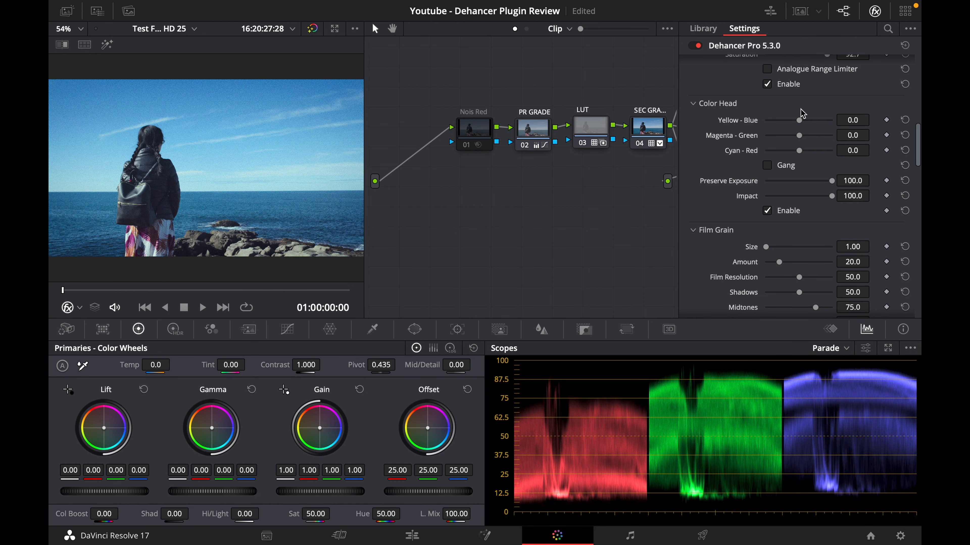
left_click_drag(800, 126, 788, 127)
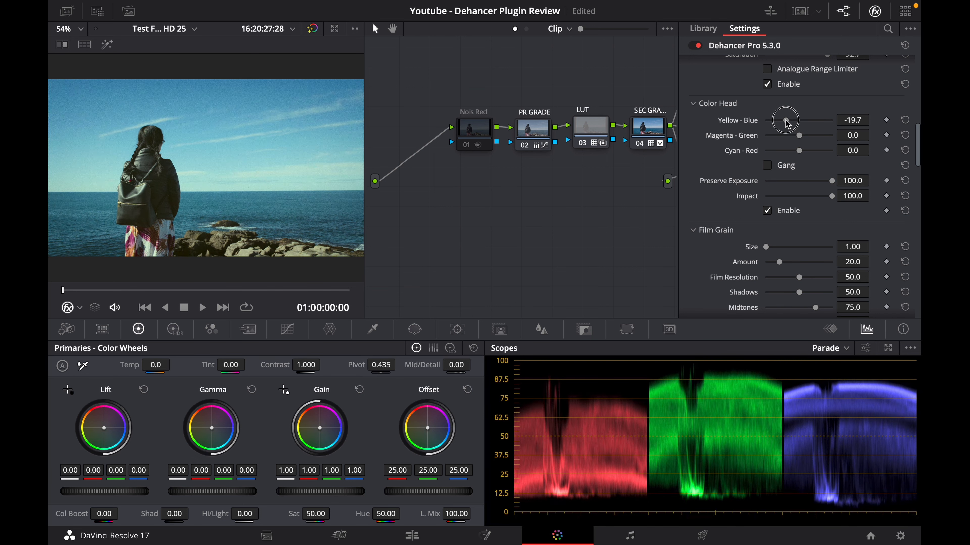
key("super+f")
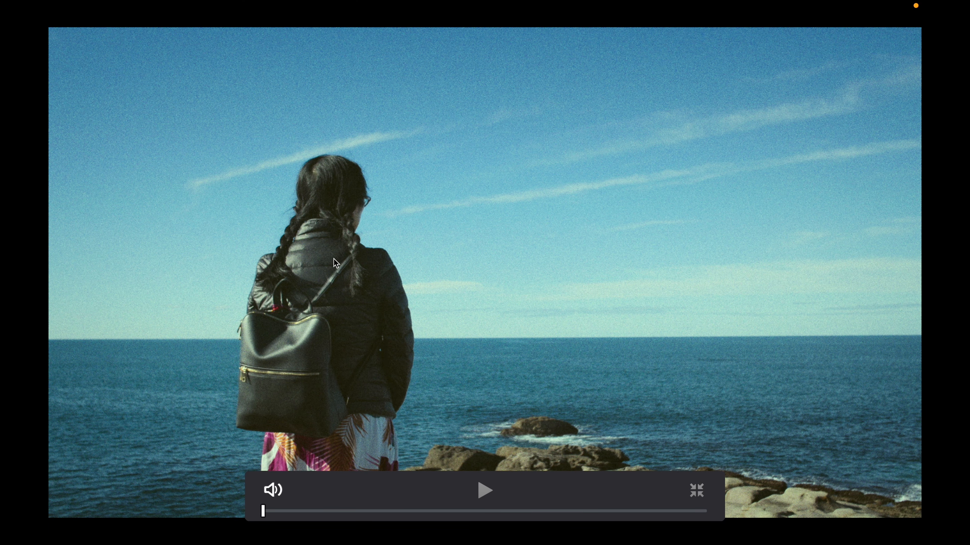
key("super+f")
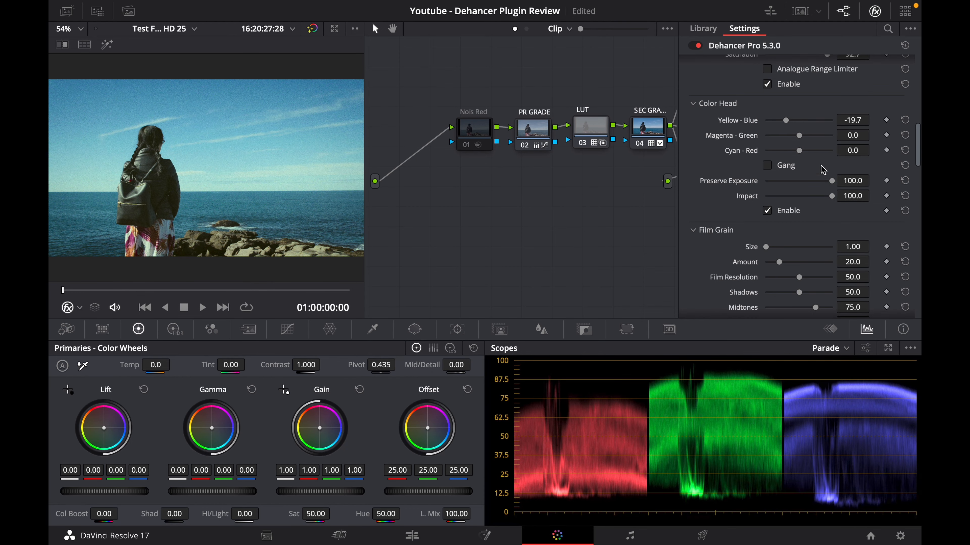
left_click_drag(786, 121, 789, 123)
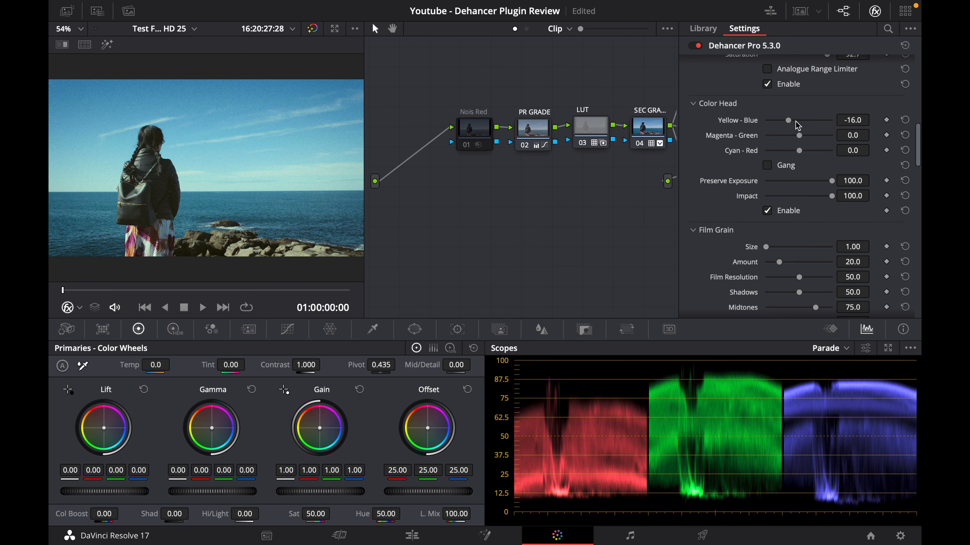
Shift the Color Head's Magenta - Green towards green, compare full screen, and shift it to -20.6 with another full-screen preview.
left_click_drag(801, 138, 814, 130)
key("super+f")
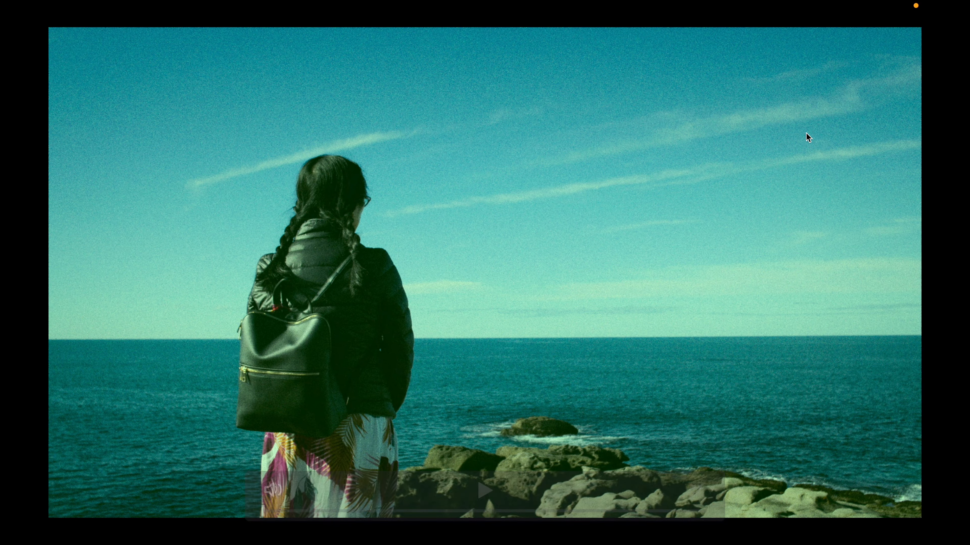
key("super+f")
left_click_drag(816, 140, 784, 130)
key("super+f")
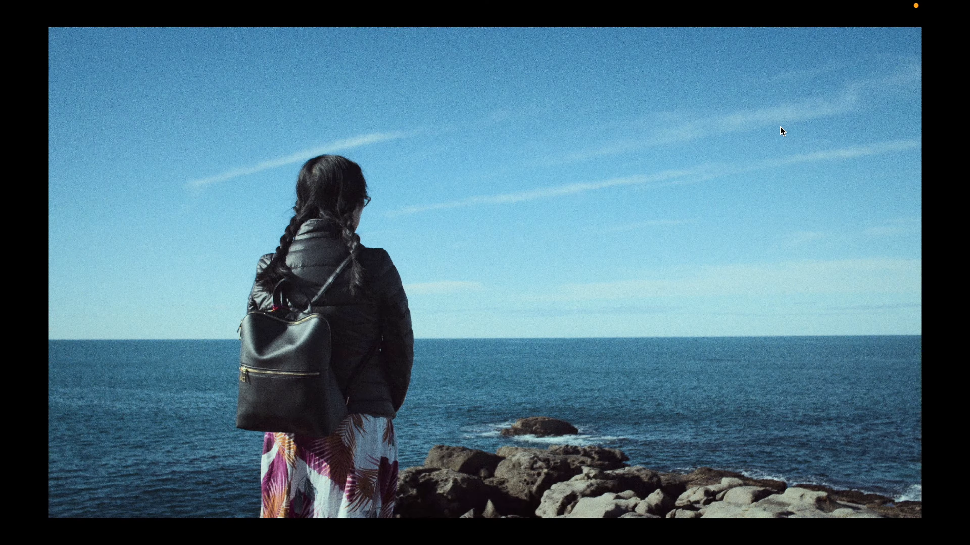
key("super+f")
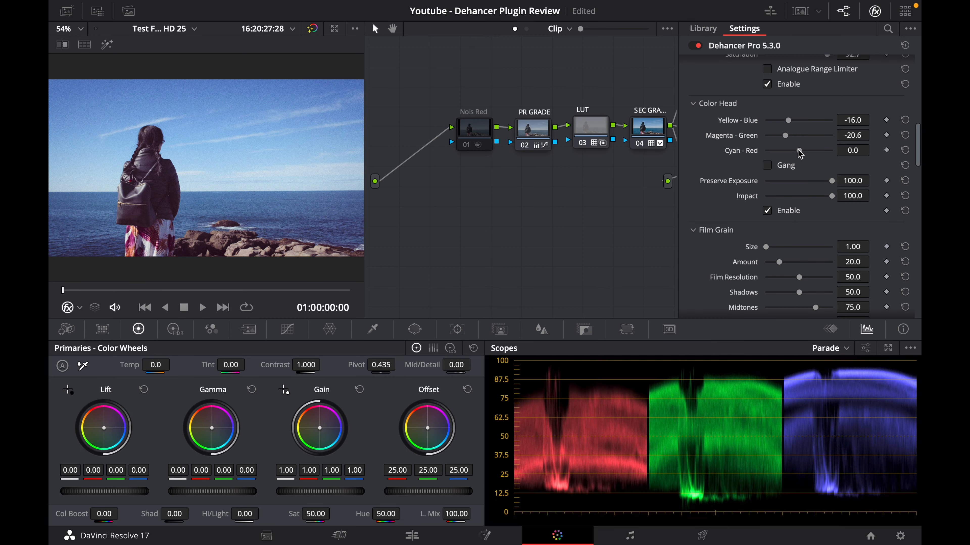
Shift the Color Head's Cyan - Red towards cyan and preview it, and set it to 18.8 with another full-screen preview.
left_click_drag(799, 152, 779, 151)
key("super+f")
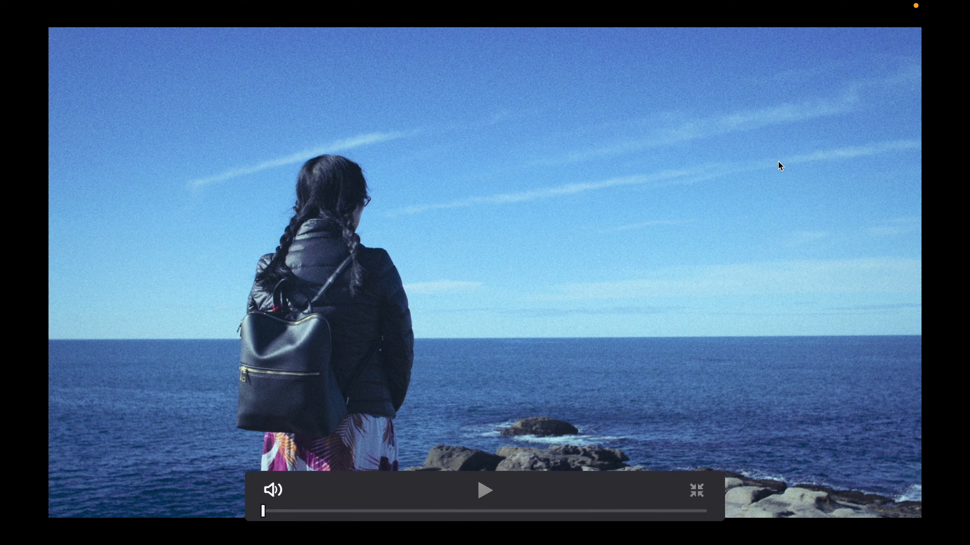
key("super+f")
mouse_move(787, 150)
left_mouse_down()
mouse_move(812, 150)
mouse_move(793, 149)
left_mouse_up()
key("super+f")
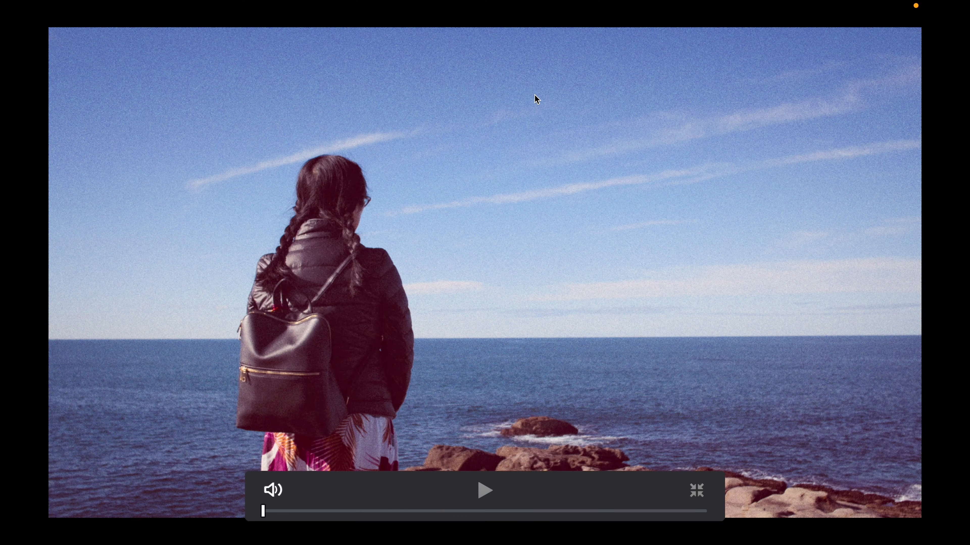
key("super+f")
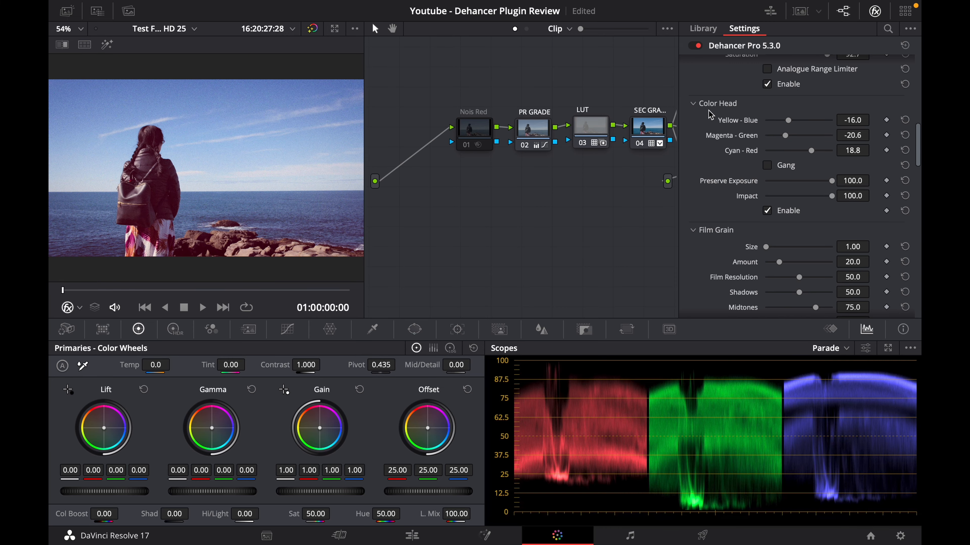
Reset the Color Head's Magenta - Green and Yellow - Blue values, and set Yellow - Blue to -3.2.
left_click(906, 137)
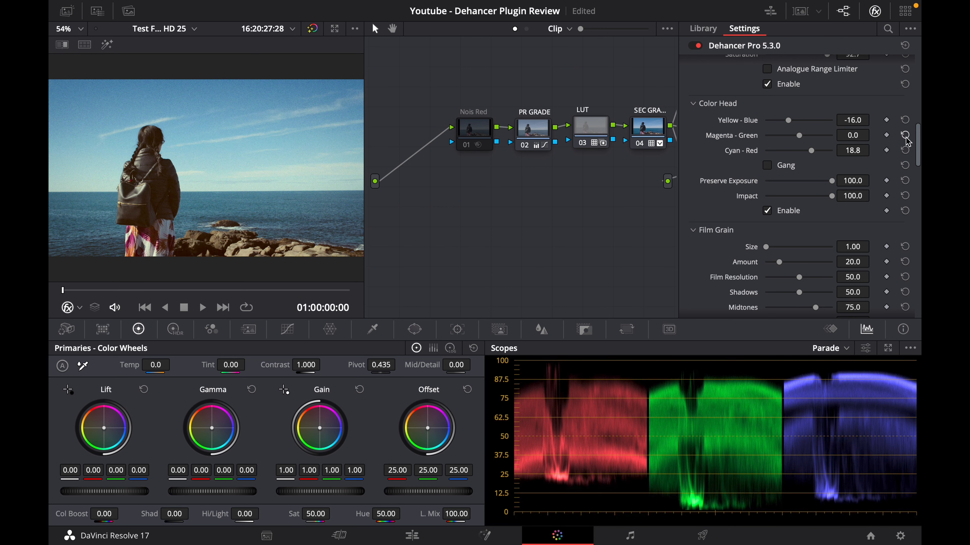
left_click(904, 121)
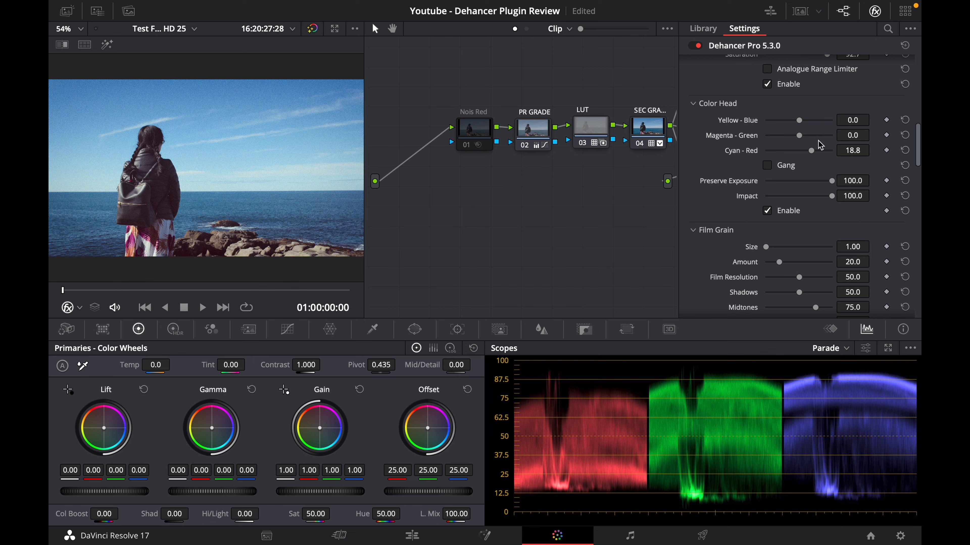
left_click_drag(800, 122, 797, 122)
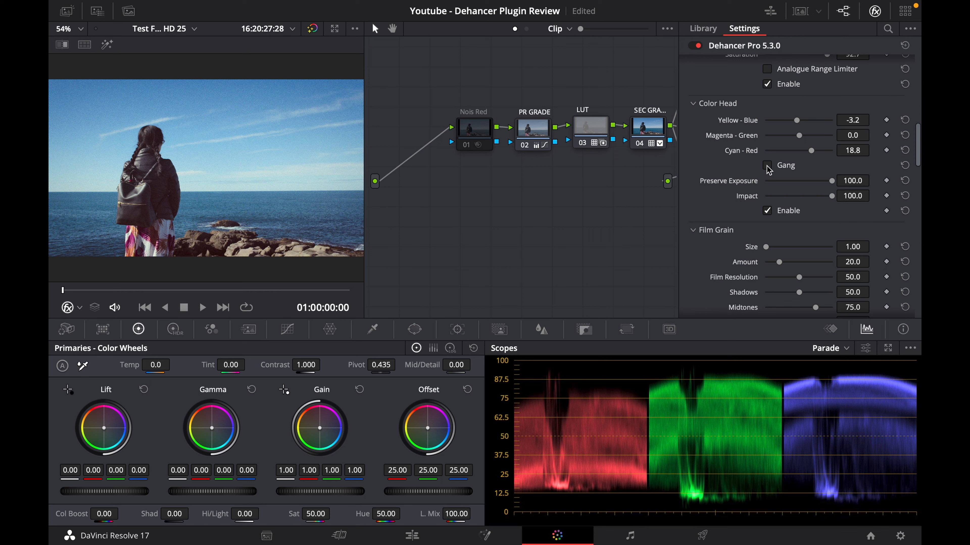
Try the Color Head's Impact at its minimum, preview it full screen, and restore it to 100 for comparison.
left_click_drag(918, 136, 919, 142)
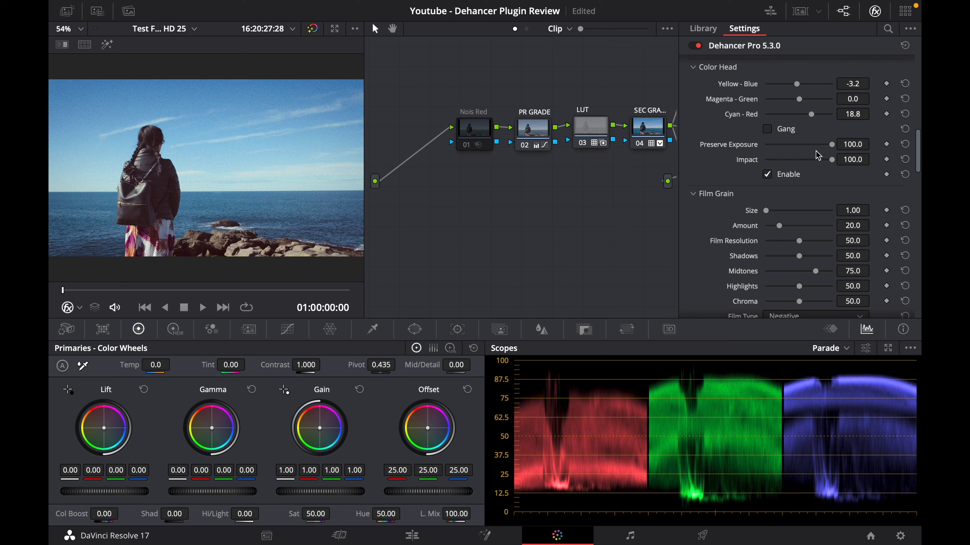
left_click_drag(831, 145, 756, 158)
key("super+f")
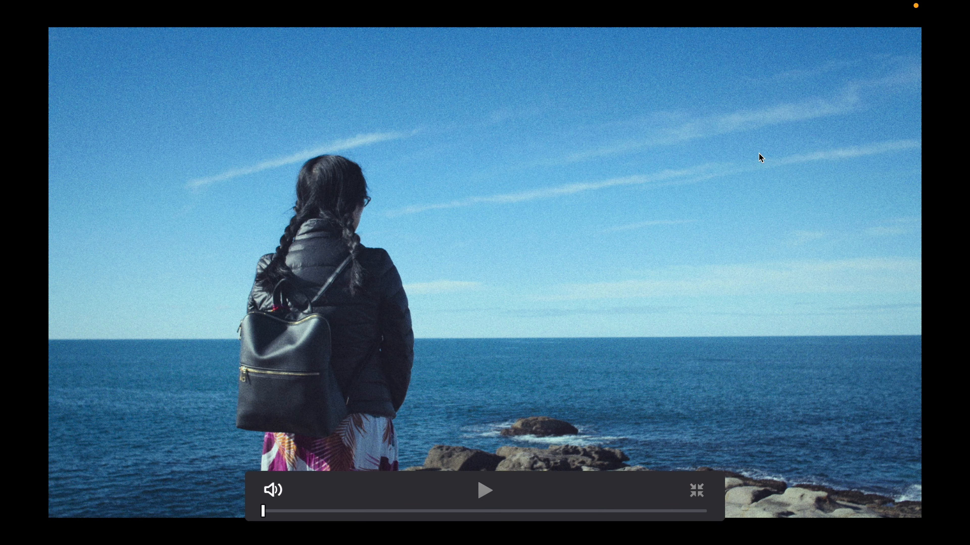
key("super+f")
left_click_drag(766, 159, 842, 157)
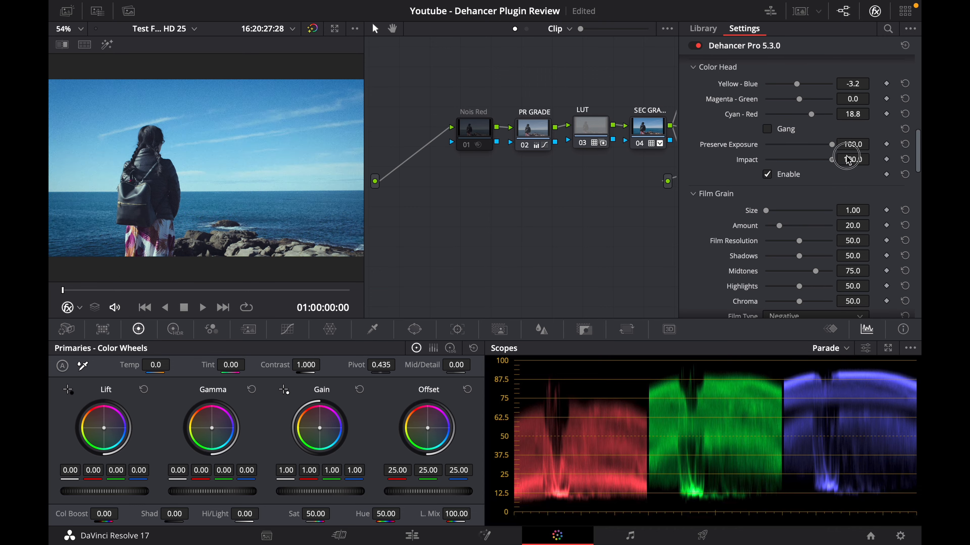
key("super+f")
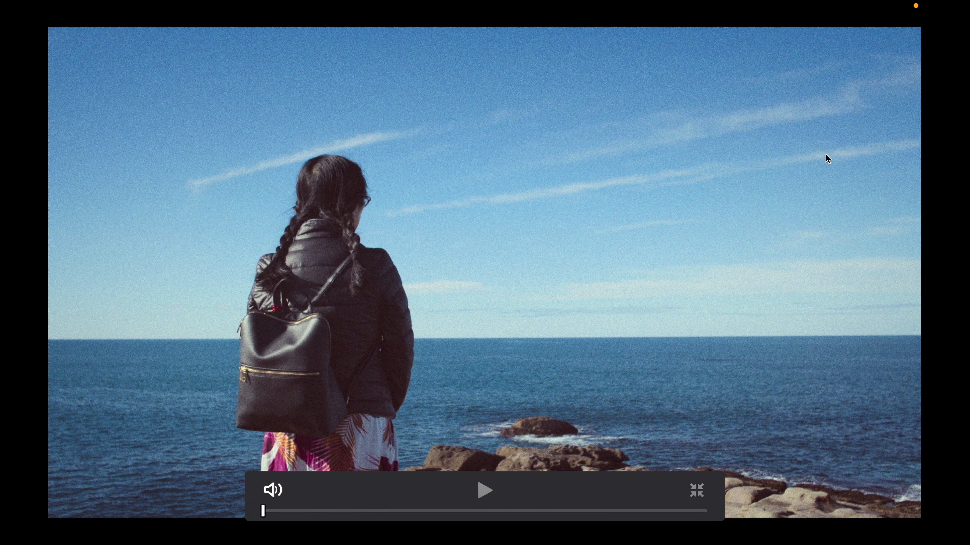
key("super+f")
Play the clip full screen to examine the default Film Grain, with the Film Grain settings at hand.
left_click_drag(915, 138, 918, 156)
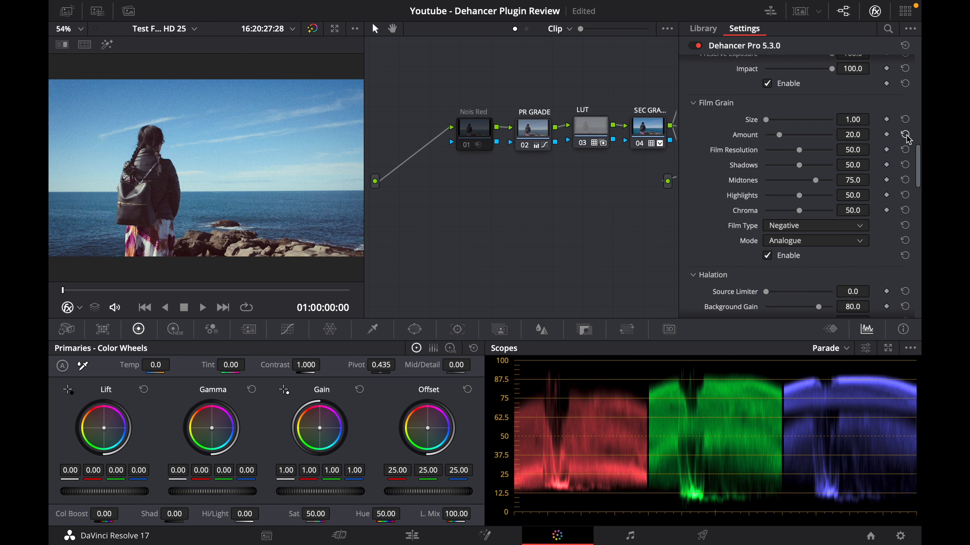
key("super+f")
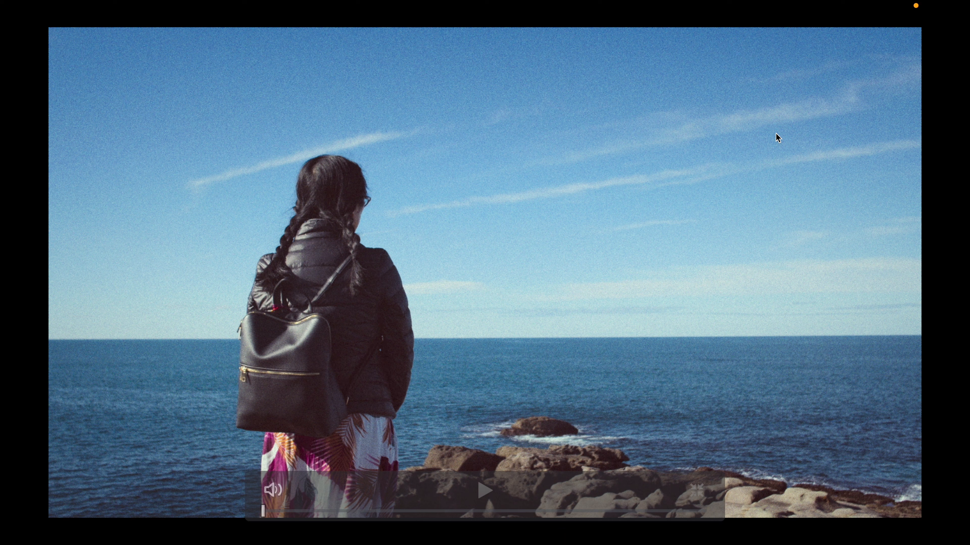
left_click(485, 491)
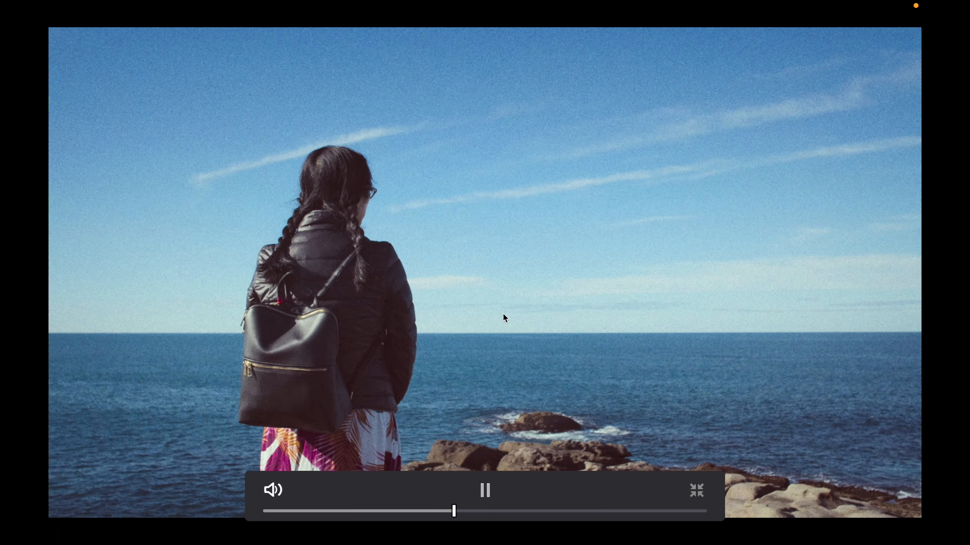
key("space")
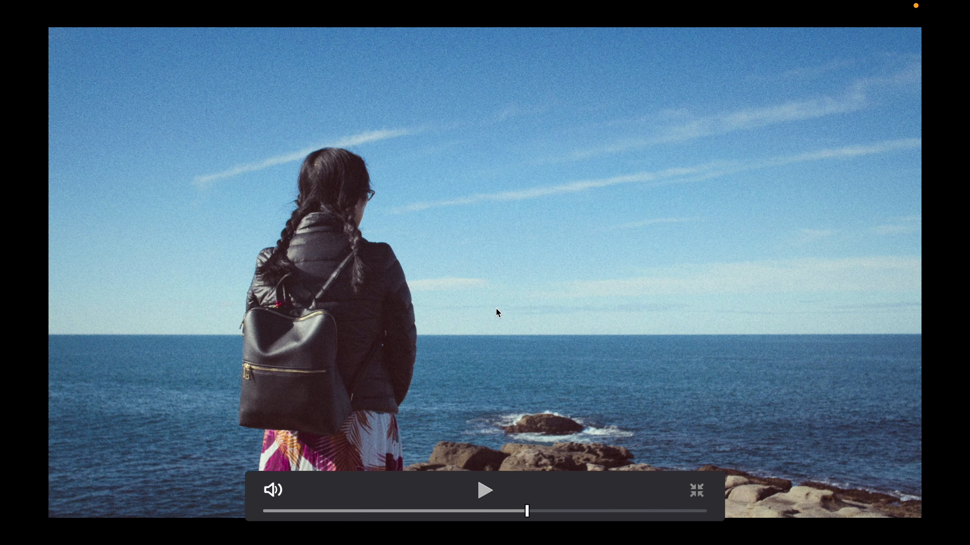
key("Escape")
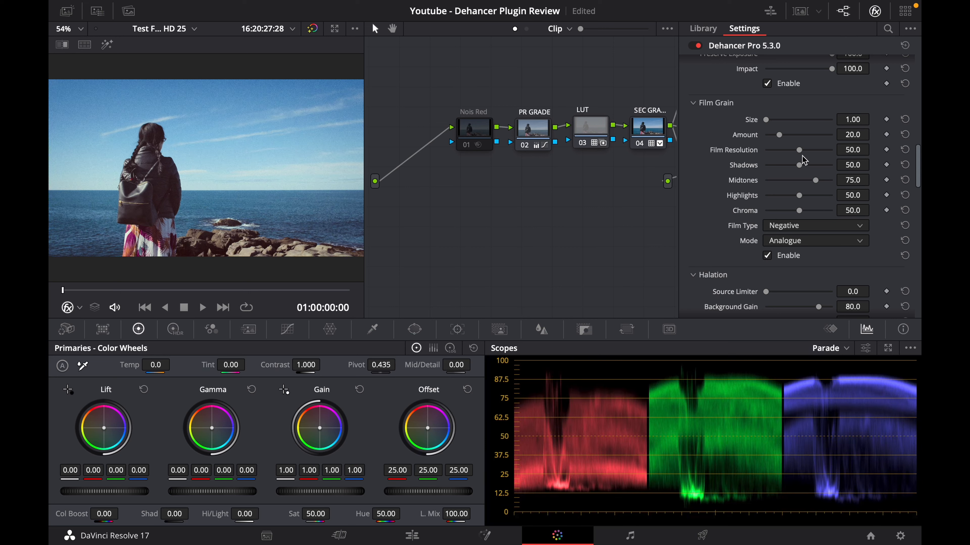
Reduce the Film Grain amount to 2.5, preview it full screen, and fine-tune it to 2.8.
left_click_drag(779, 137, 770, 135)
mouse_move(854, 137)
left_mouse_down()
mouse_move(821, 132)
mouse_move(846, 136)
left_mouse_up()
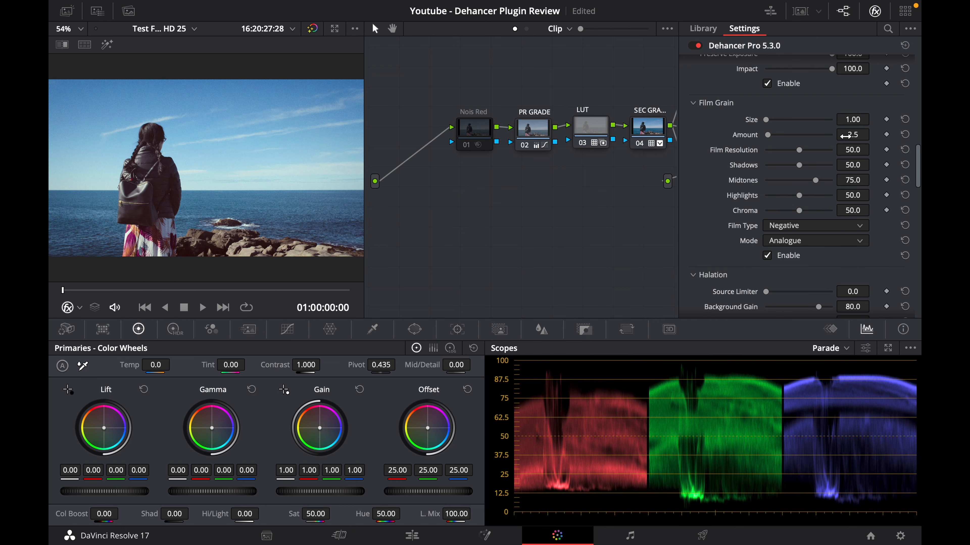
key("p")
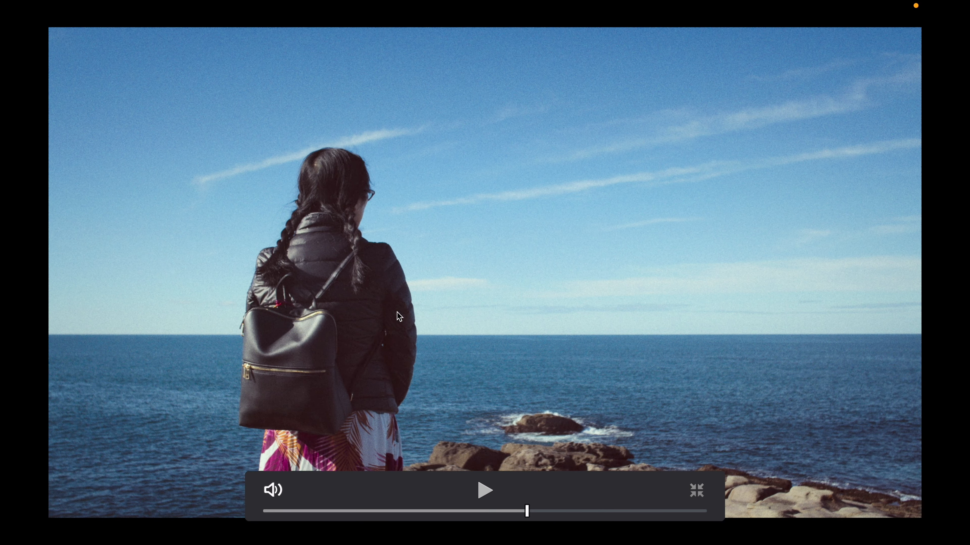
key("Escape")
left_click_drag(855, 135, 854, 135)
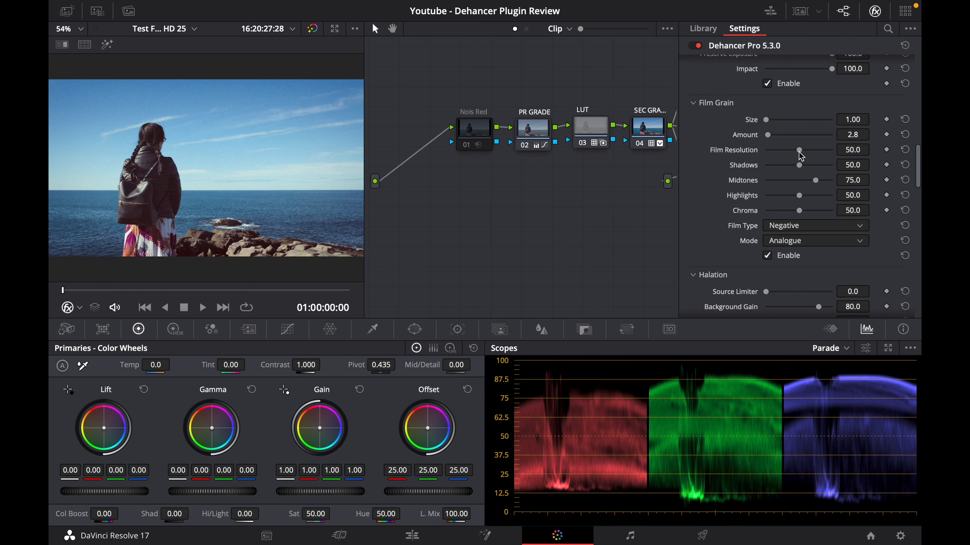
Try the grain's Film Resolution at both extremes, set it to 70.7, and lower the grain's Midtones to 51.4.
left_click_drag(799, 151, 848, 149)
left_click_drag(831, 150, 754, 150)
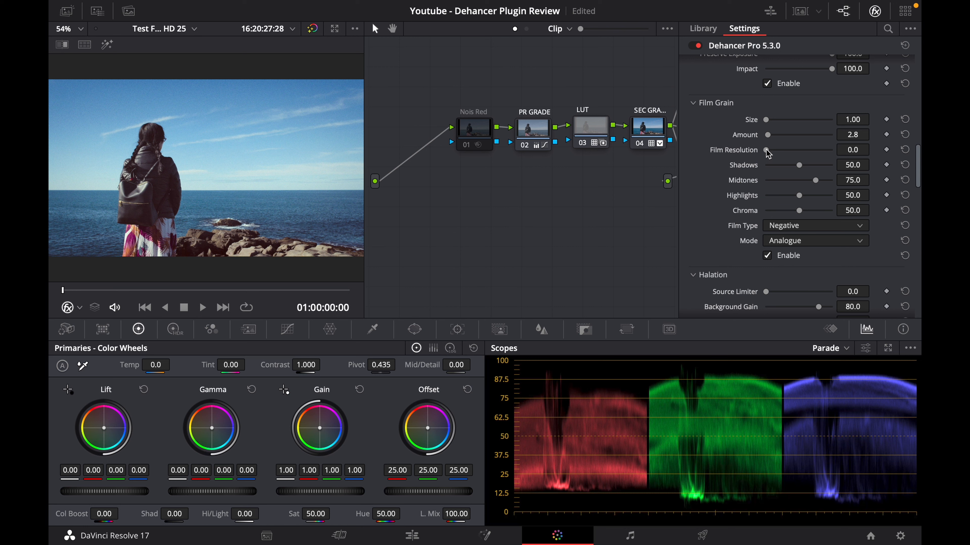
left_click(793, 150)
left_click_drag(799, 152, 813, 149)
left_click_drag(813, 183, 800, 184)
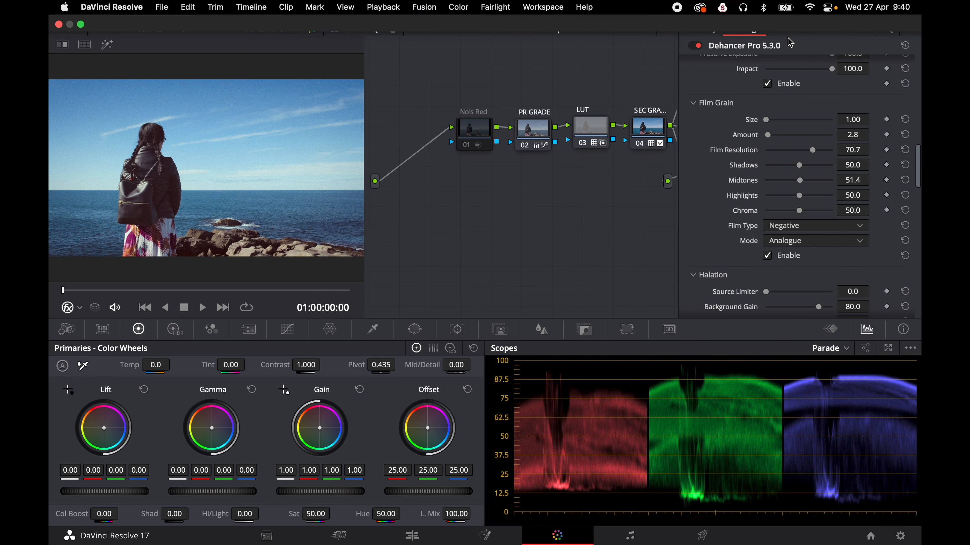
Show the timeline's clip thumbnails and apply the grade of clip 01 to the ungraded coastal clip 02.
left_click(805, 13)
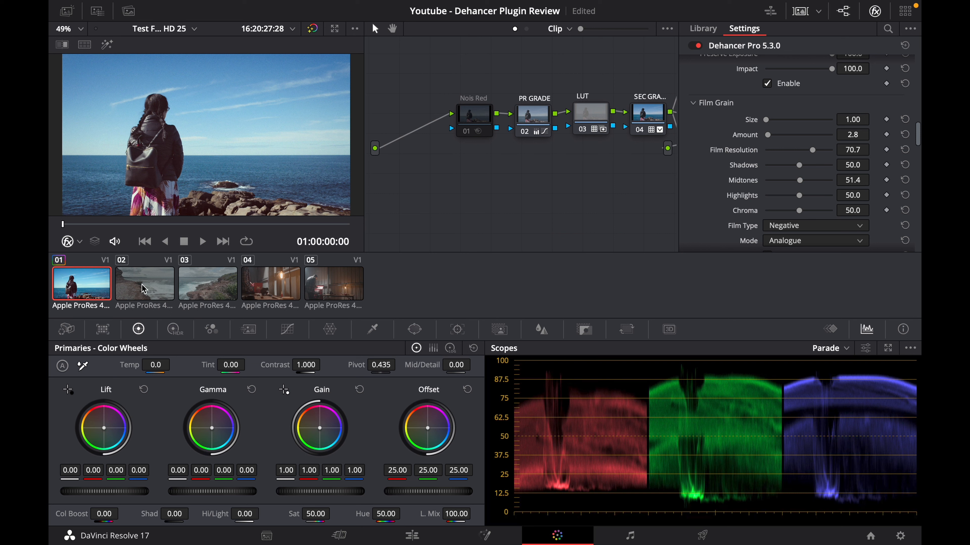
left_click(146, 289)
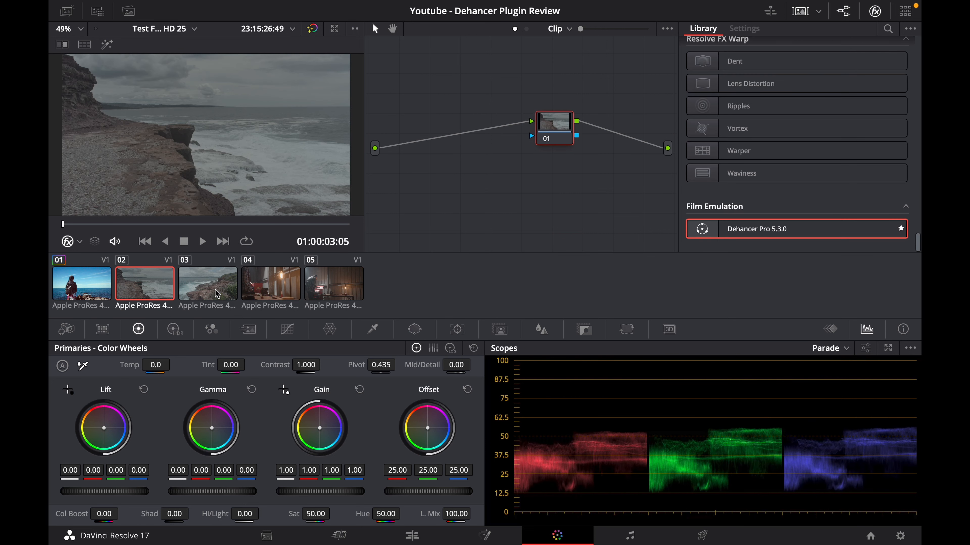
left_click(82, 291)
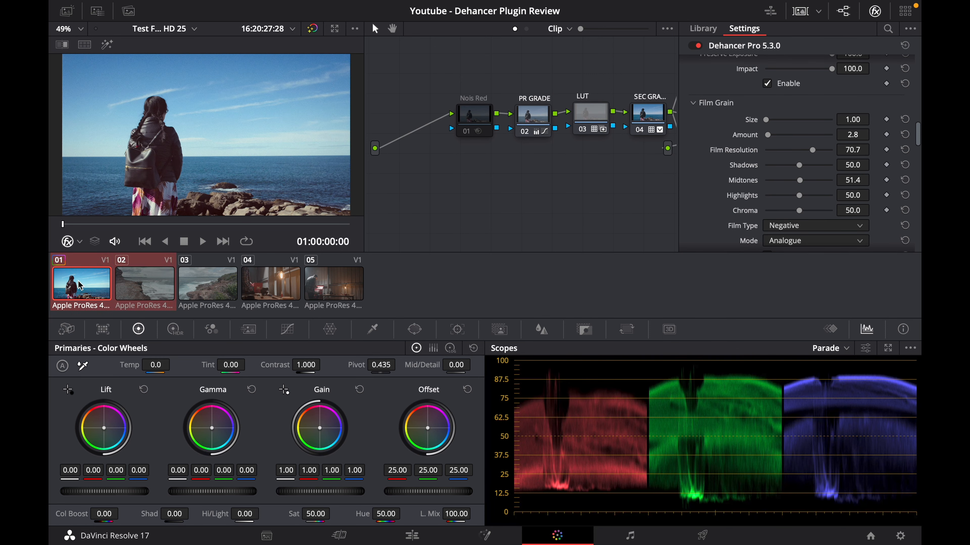
right_click(130, 304)
left_click(128, 264)
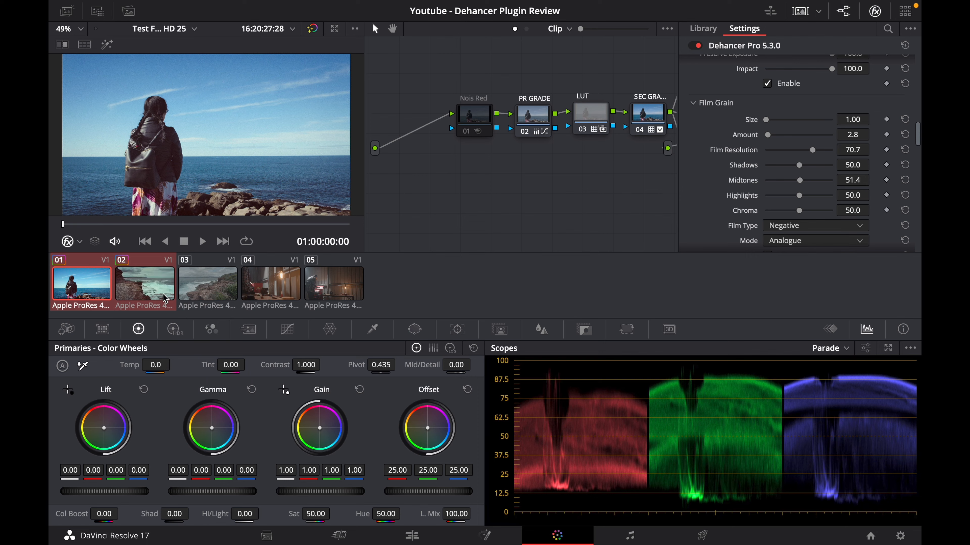
Select clip 02 and play it full screen to review the copied film look.
left_click(163, 294)
key("super+f")
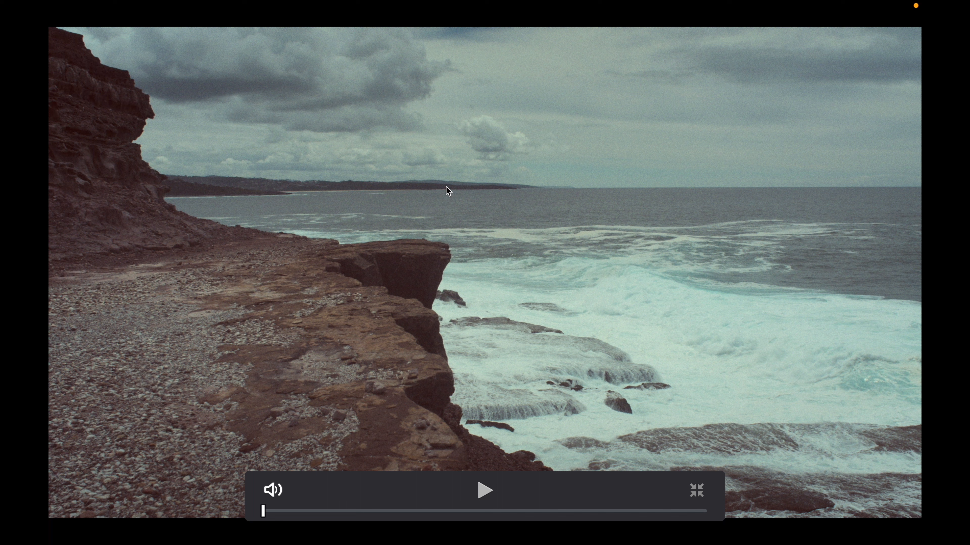
key("space")
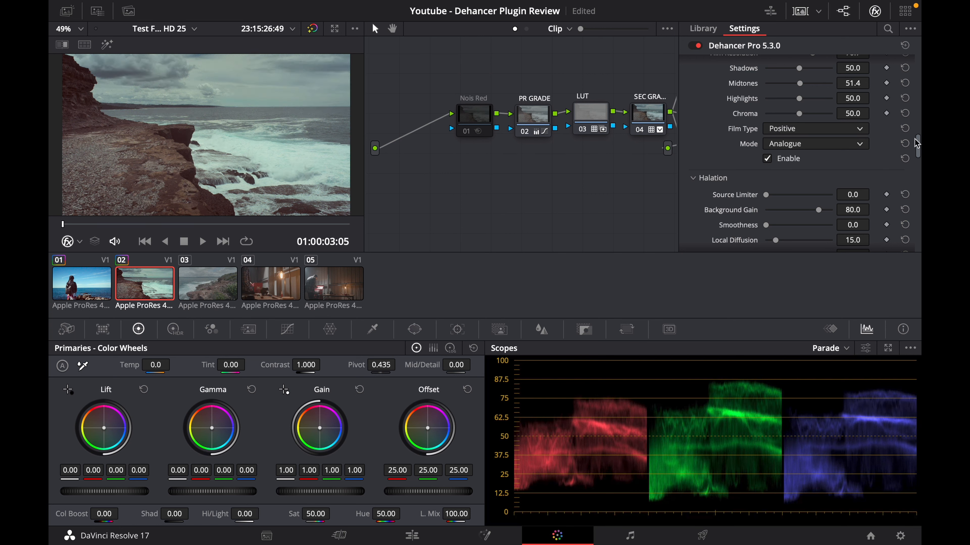
Try the Film Grain's Digital (experimental) mode on clip 02 and return the mode to Analogue.
left_click(862, 149)
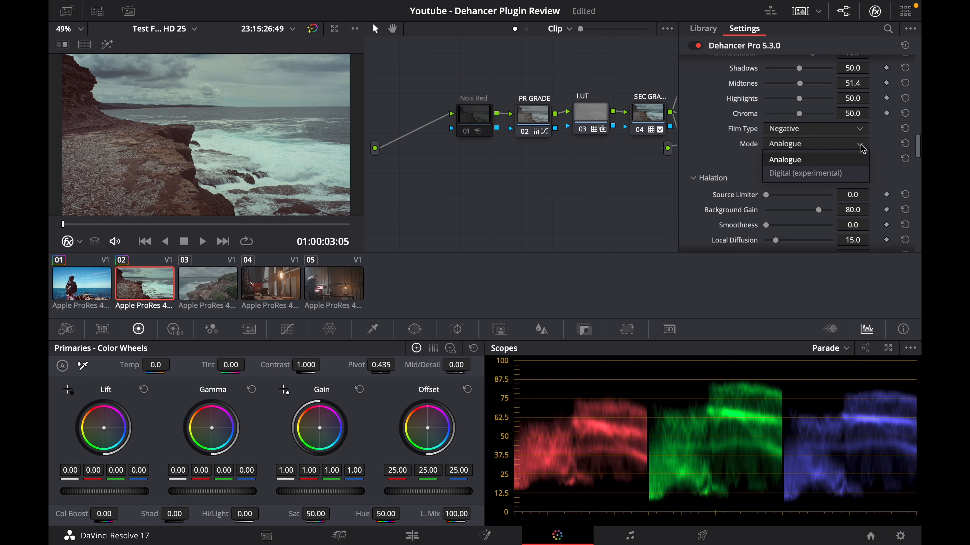
left_click(832, 174)
left_click(832, 174)
left_click(823, 145)
left_click(820, 160)
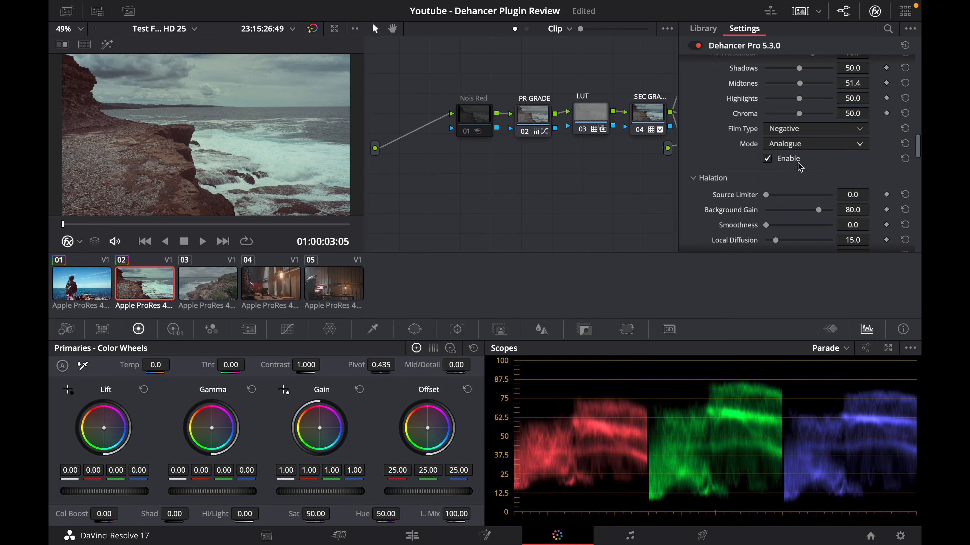
scroll(805, 165, "down", 4)
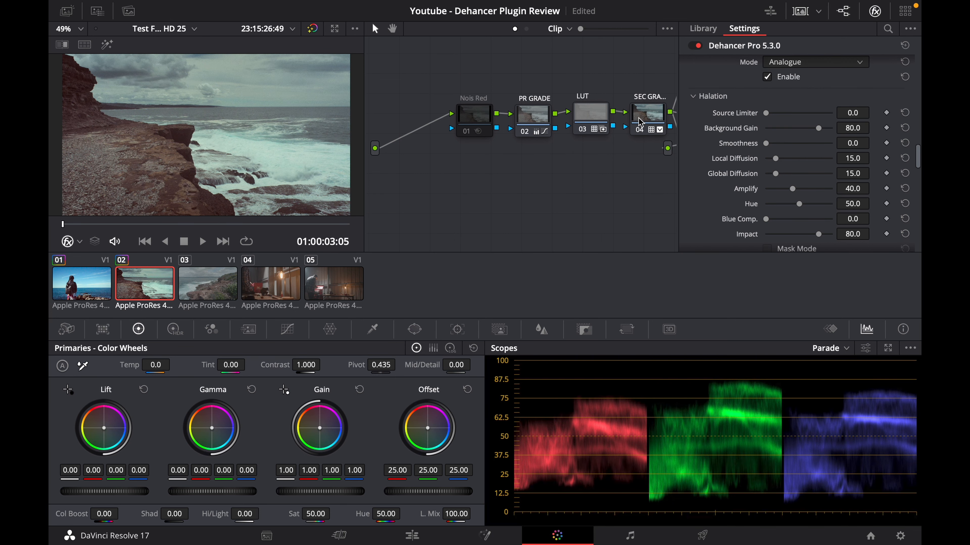